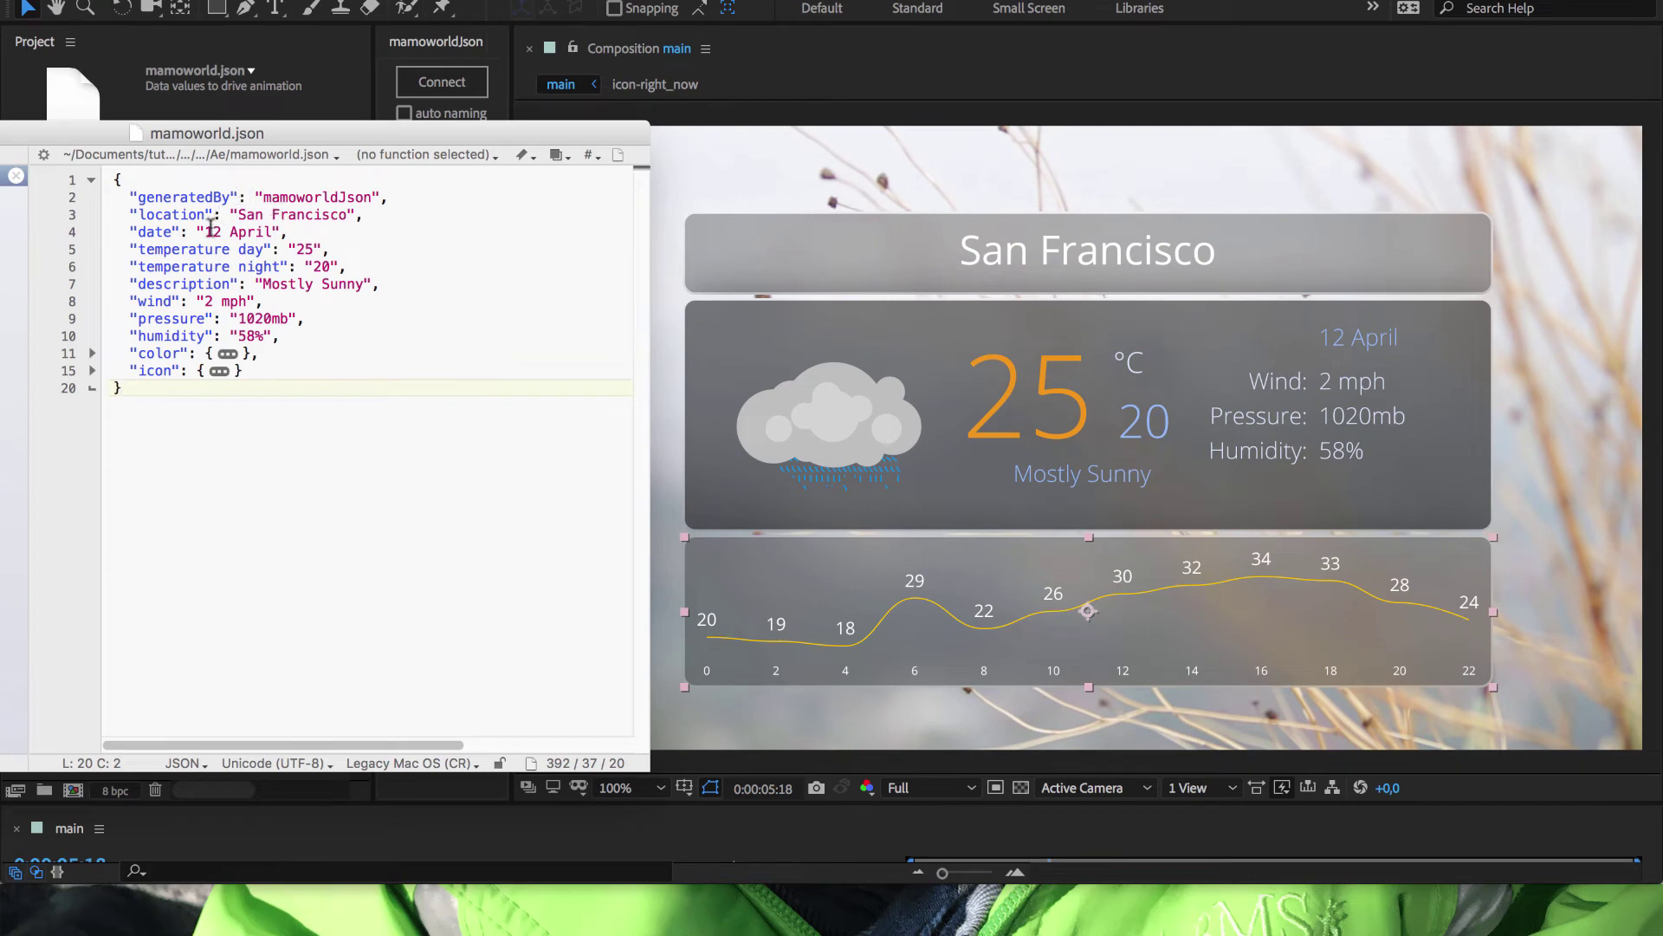
Change the day temperature in the JSON to 33, save, and check the composition
double_click(309, 249)
text(33)
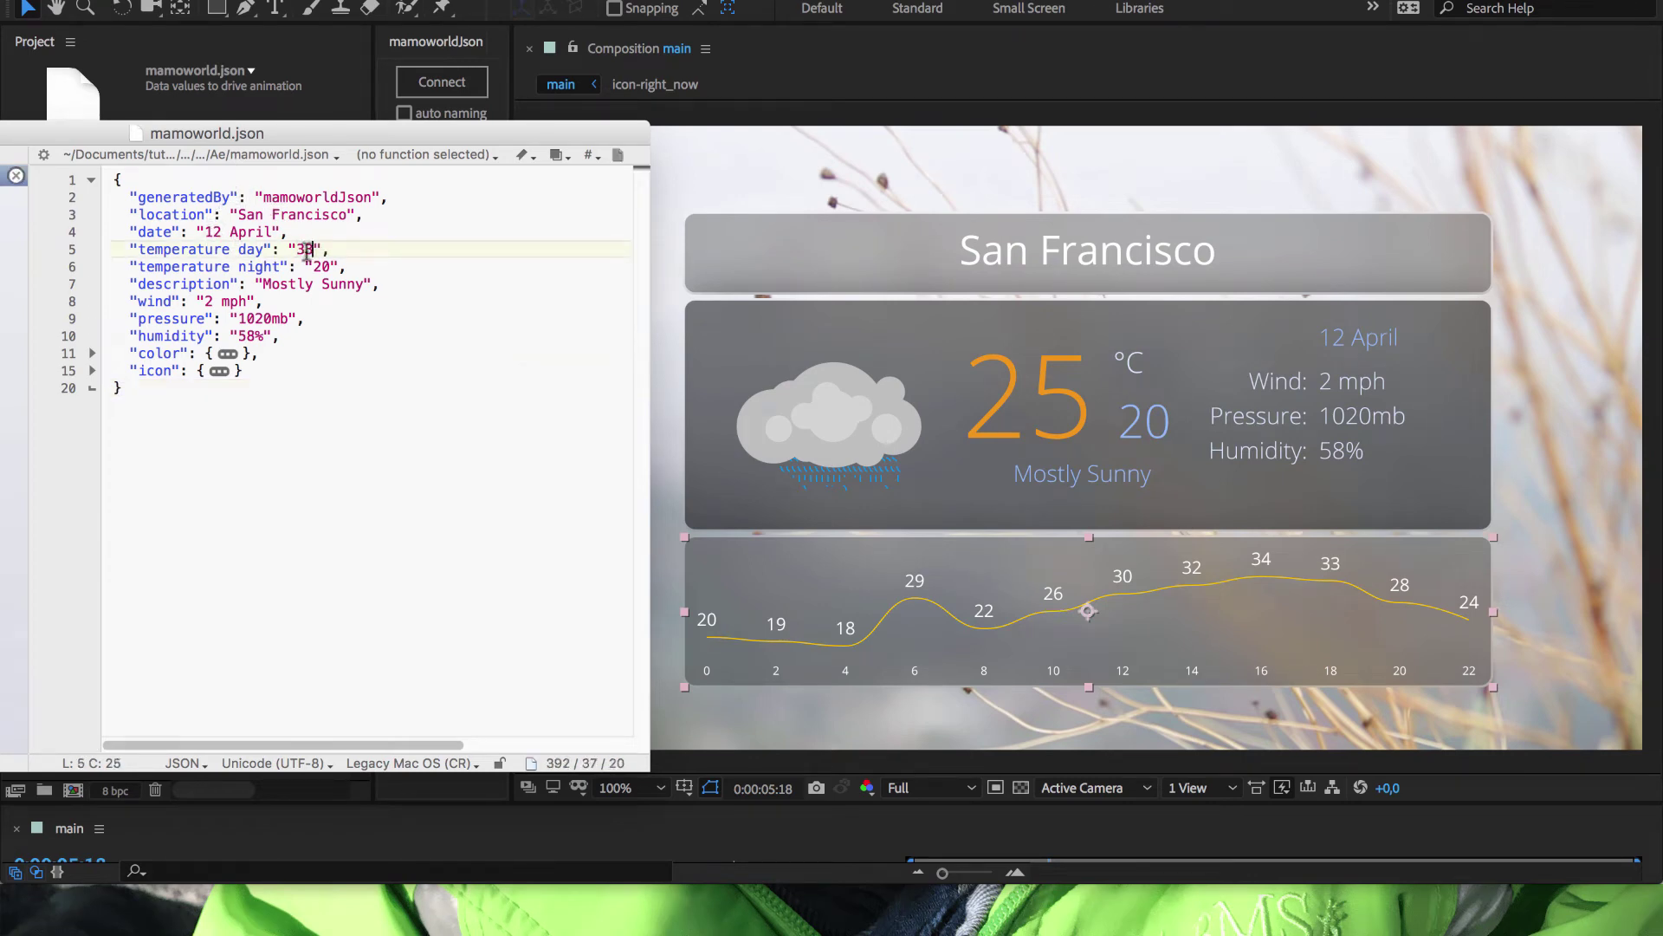
click(388, 272)
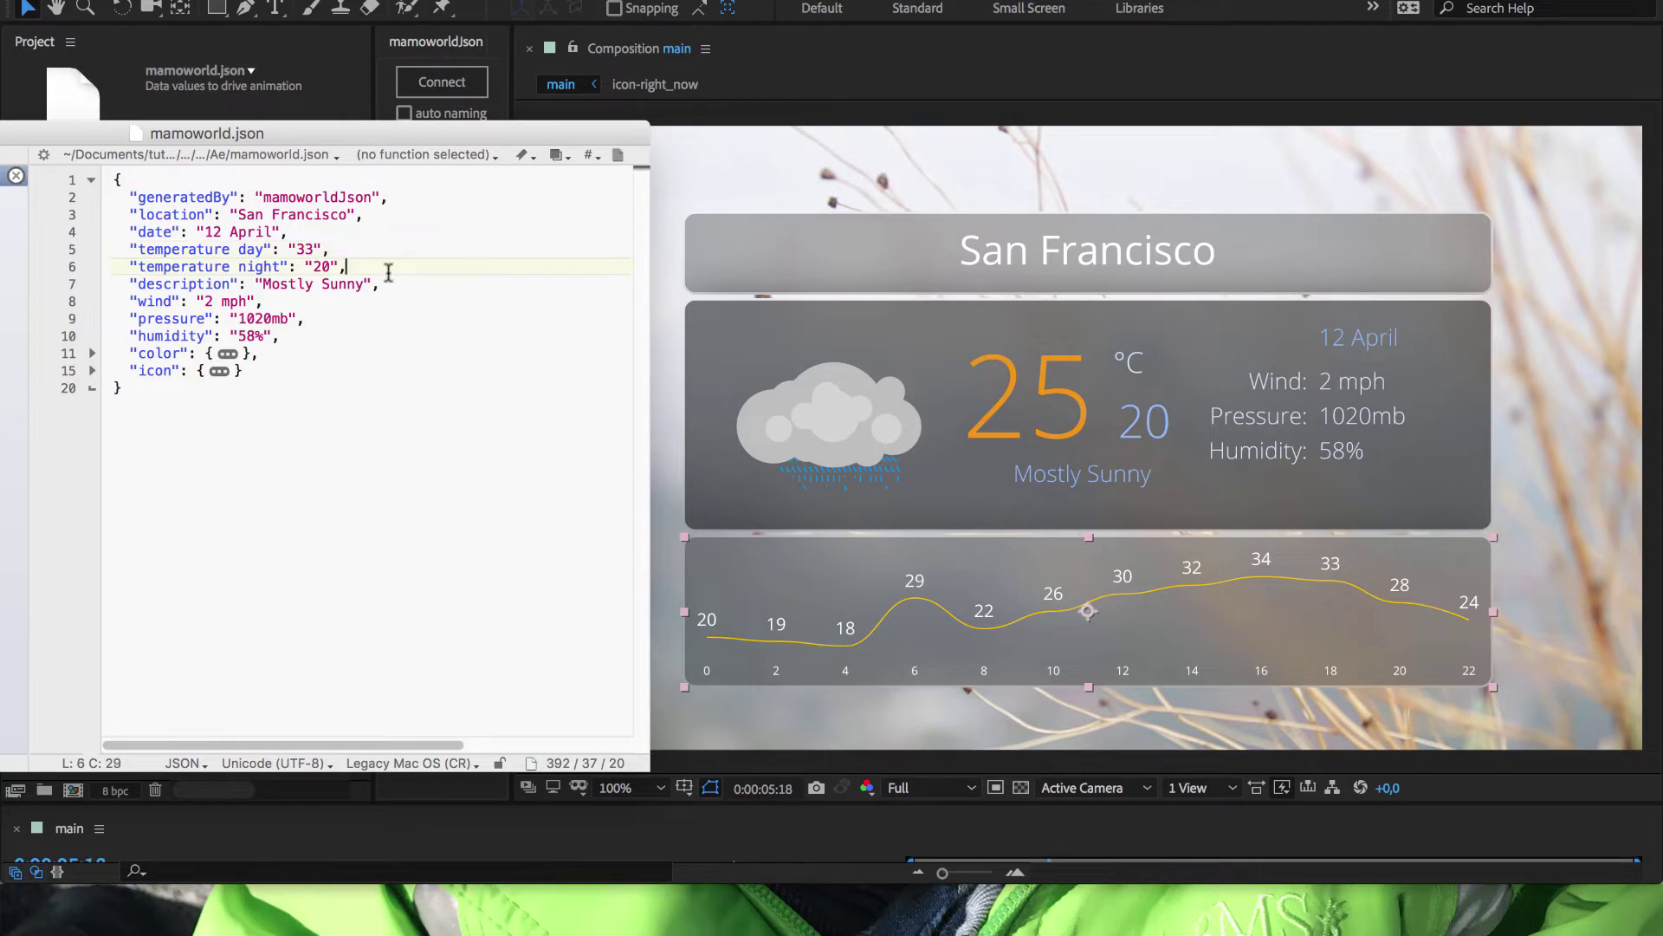
key(super+s)
key(super+Tab)
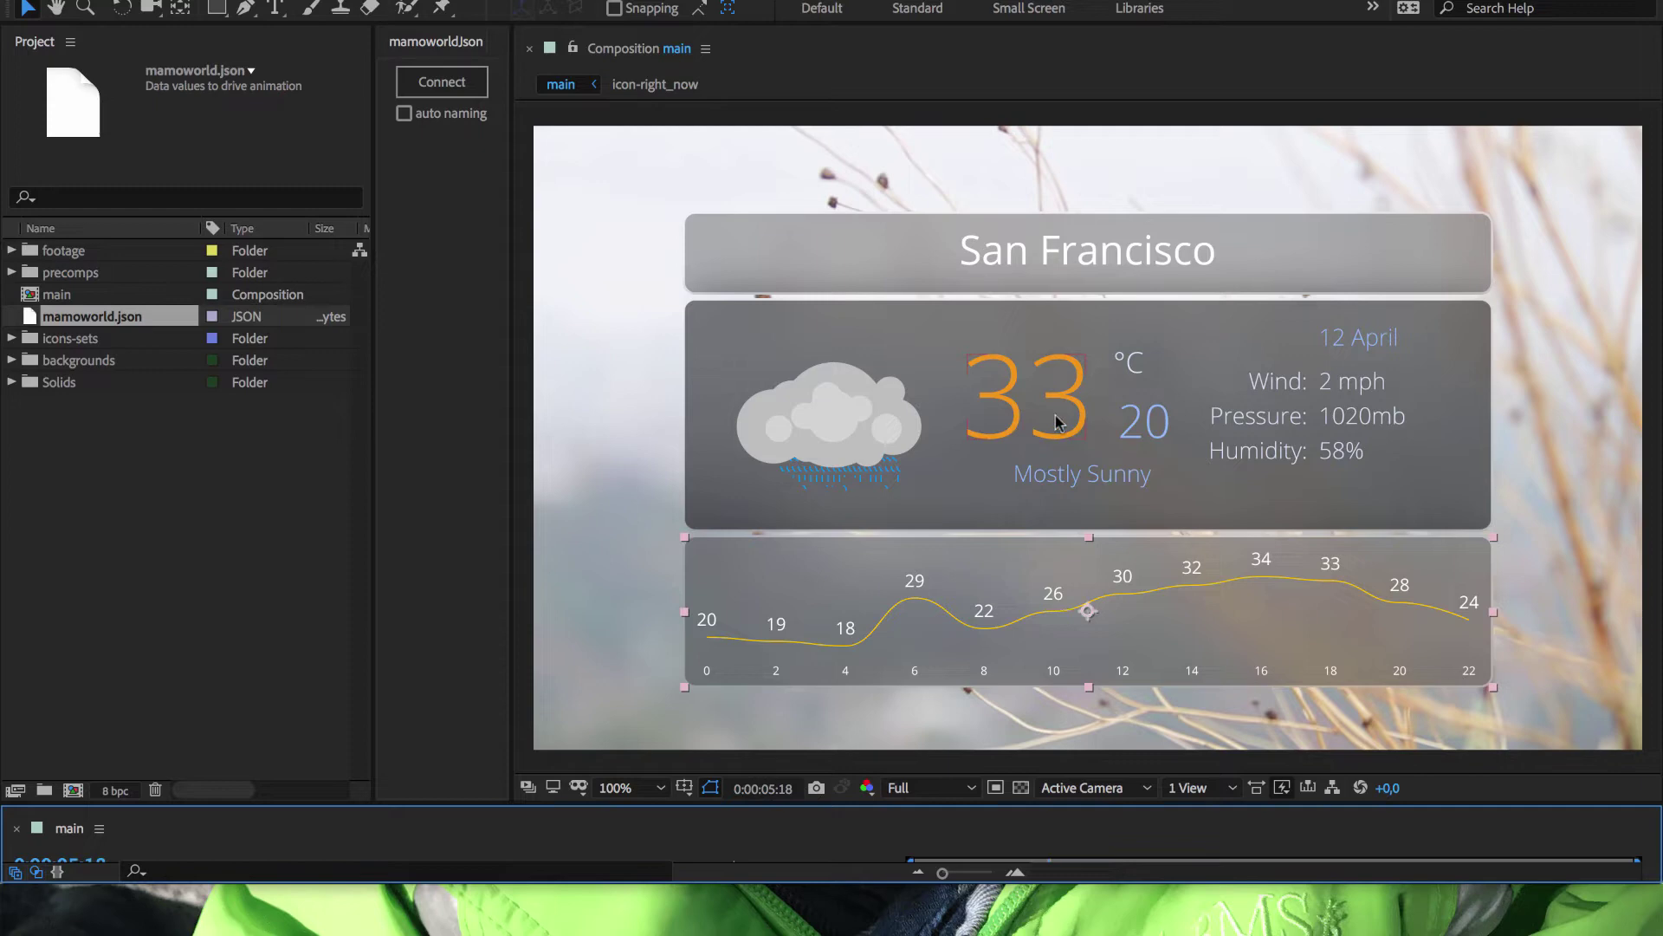
Set the JSON icon values to rain no and sun yes, save, and view the sun icon
key(super+Tab)
click(97, 379)
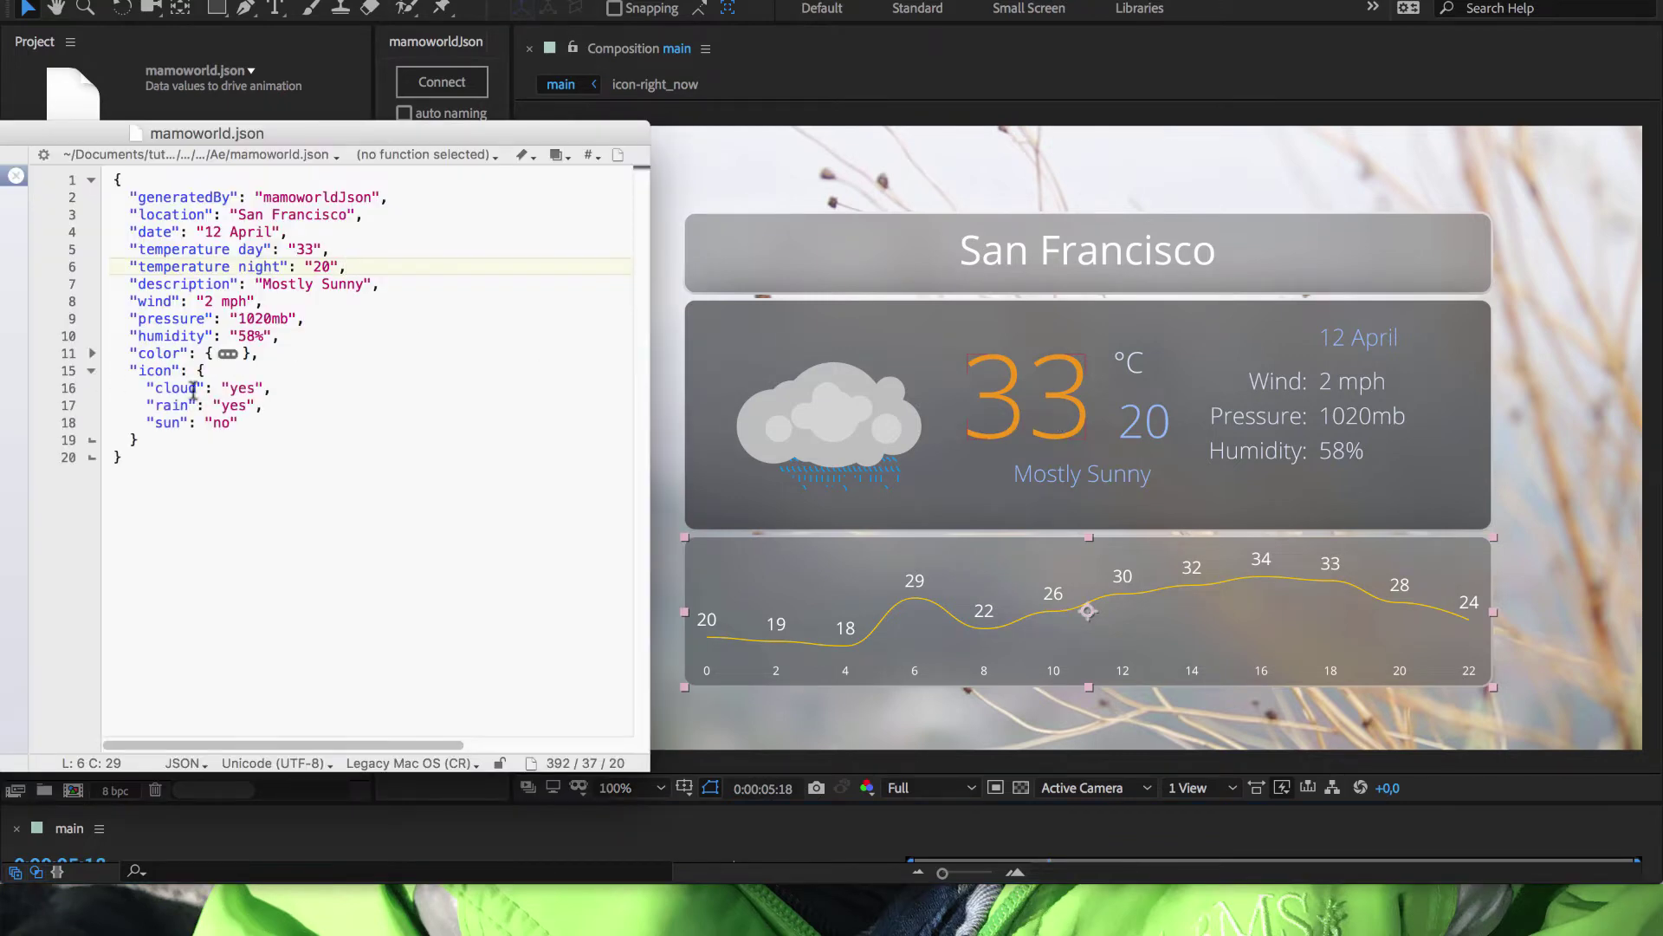
double_click(237, 407)
text(no)
double_click(222, 422)
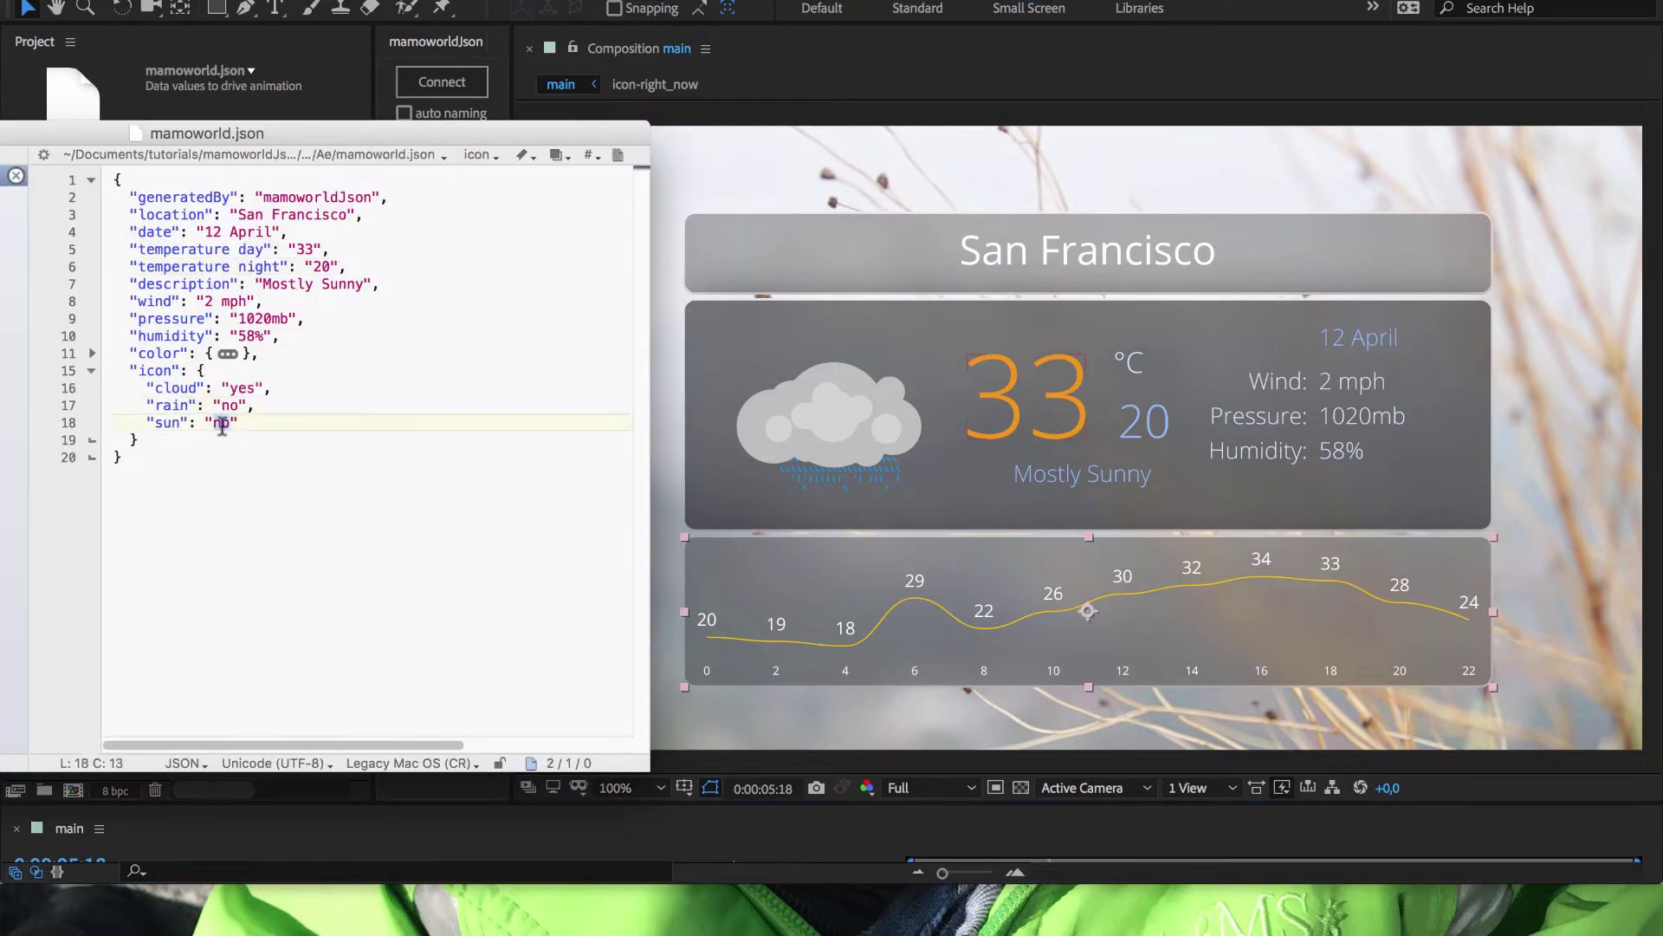
text(yes)
key(ctrl+s)
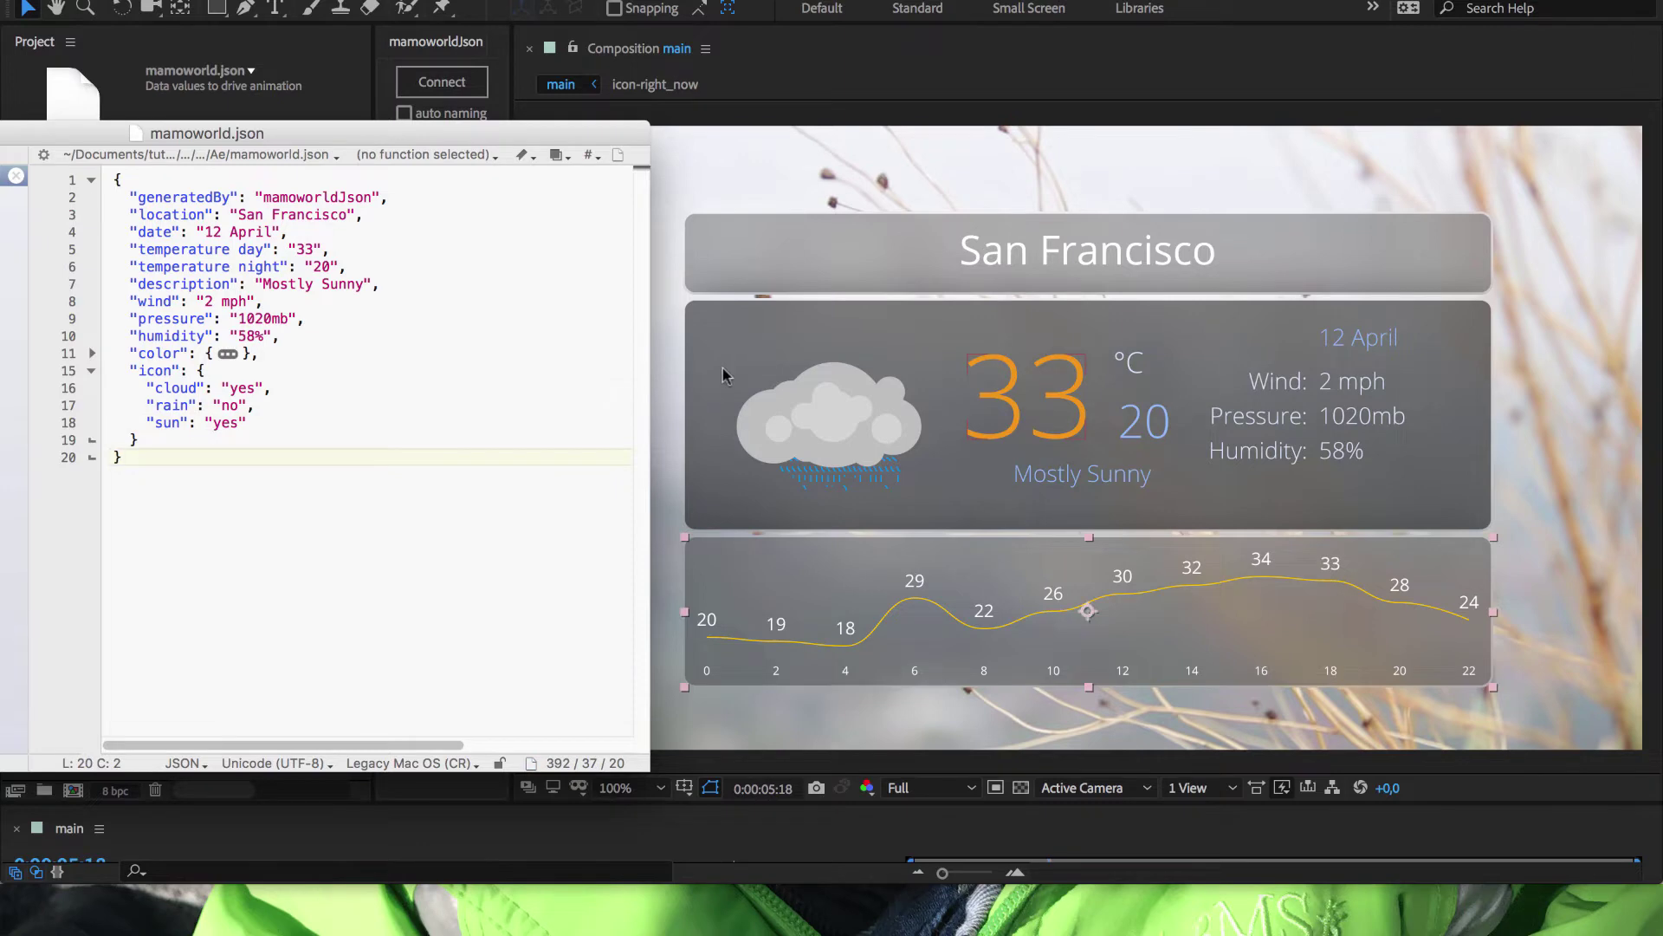
click(724, 378)
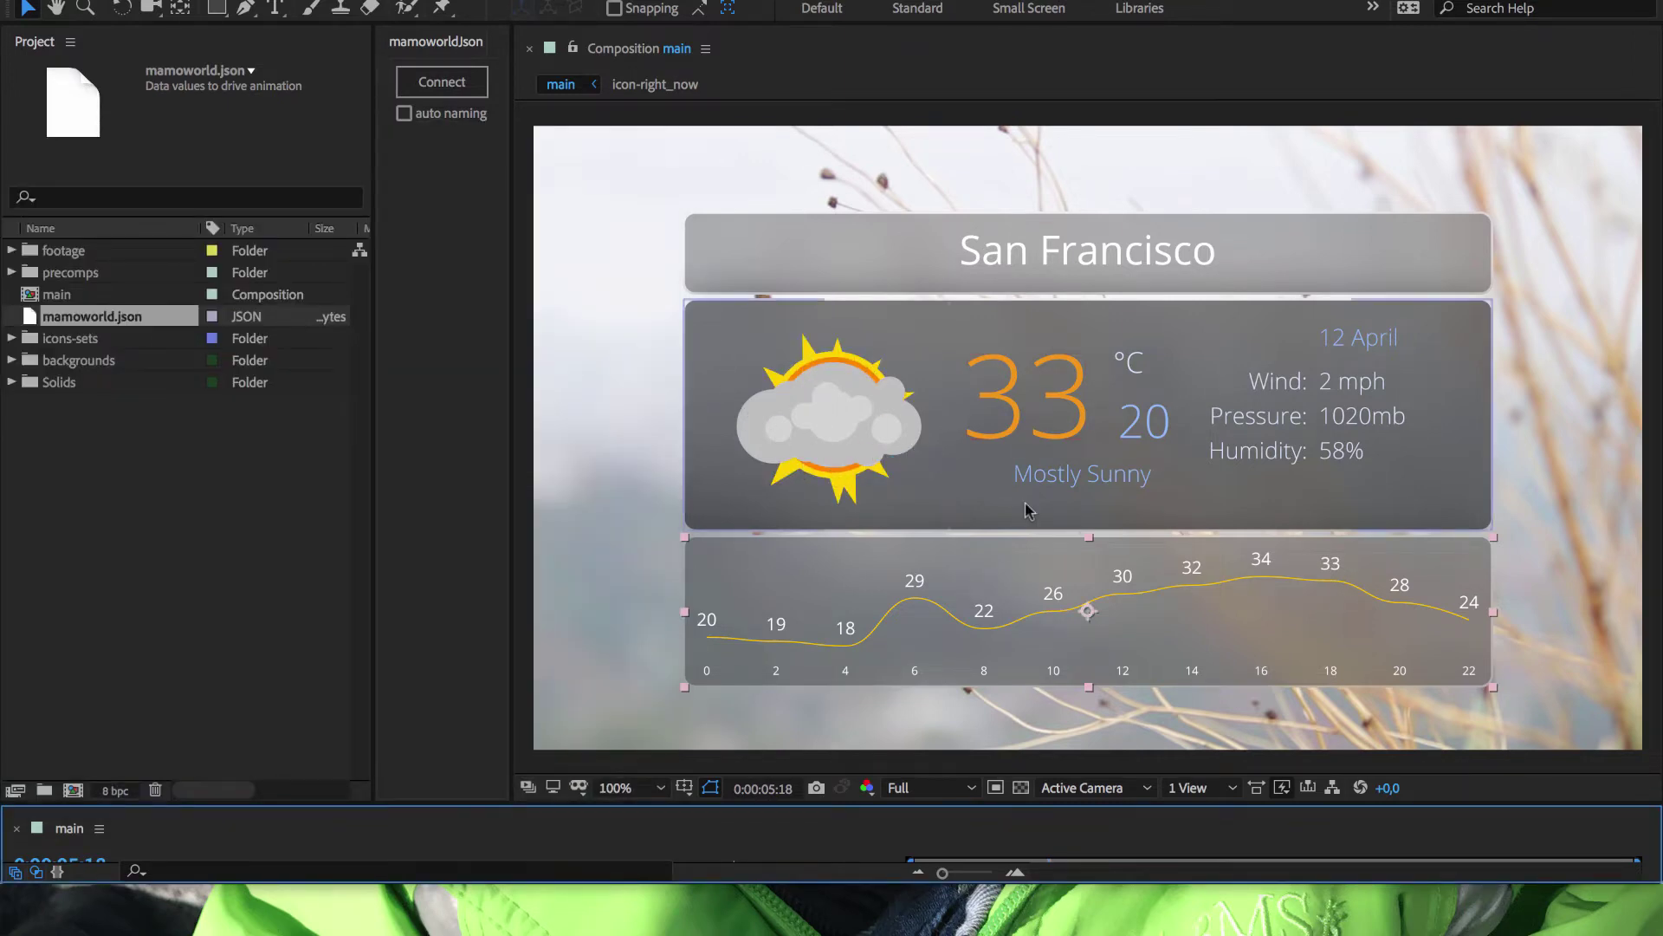
Change the location colour from FFFFFF to #000000 and return to the composition
key(alt+Tab)
double_click(284, 369)
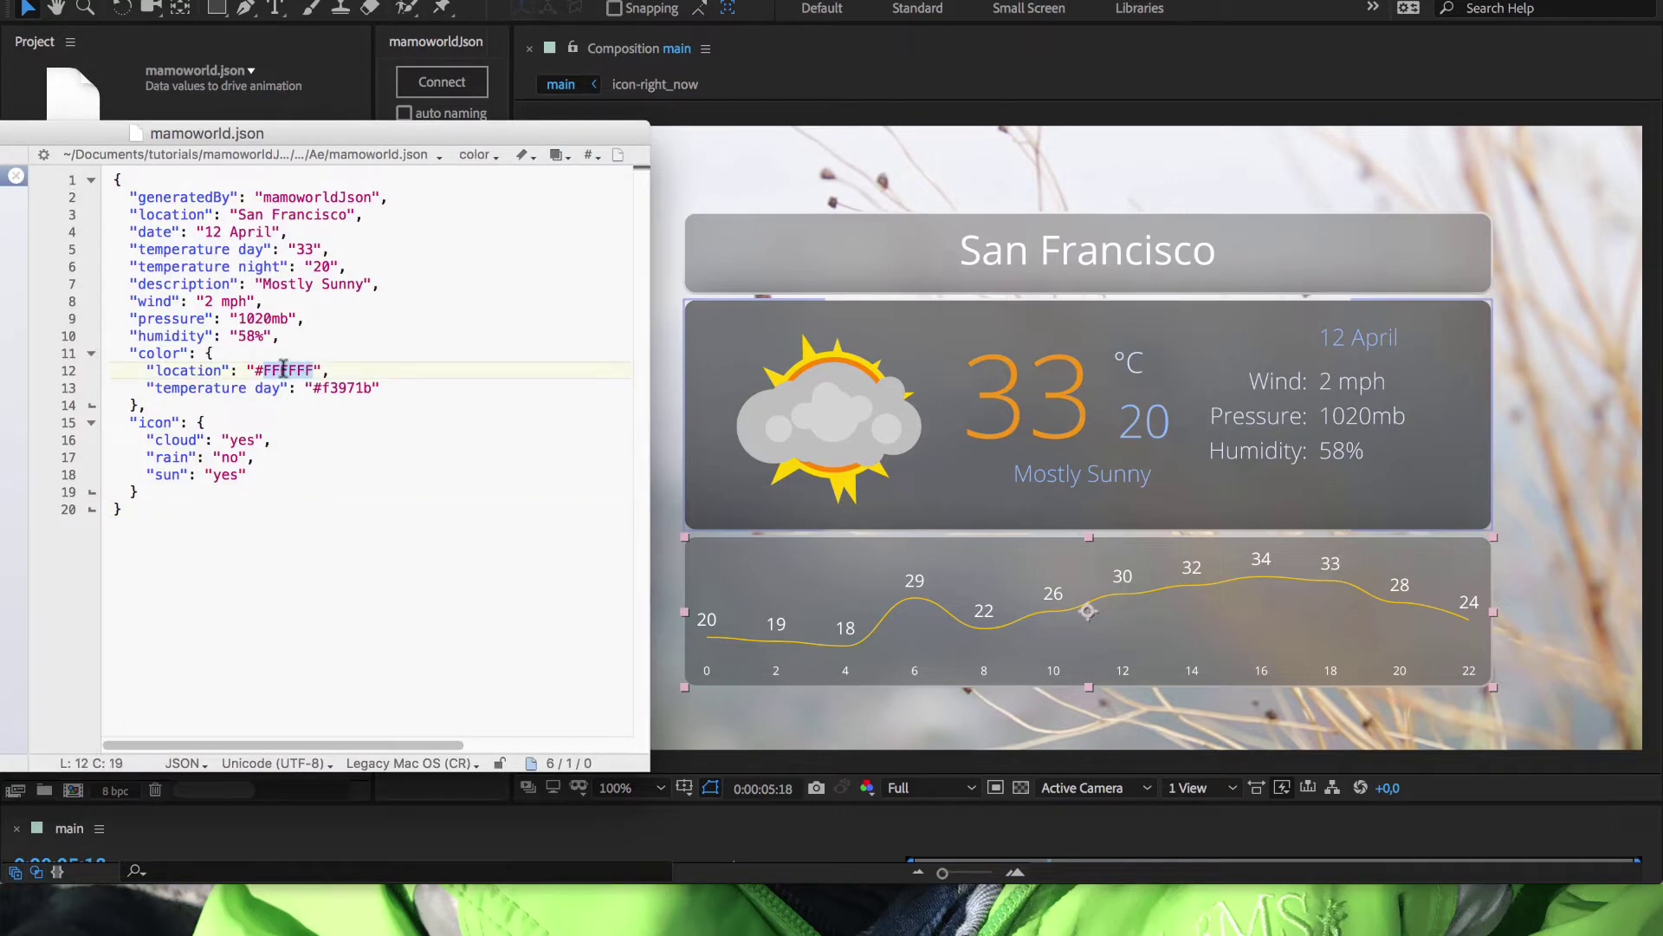
text(000000)
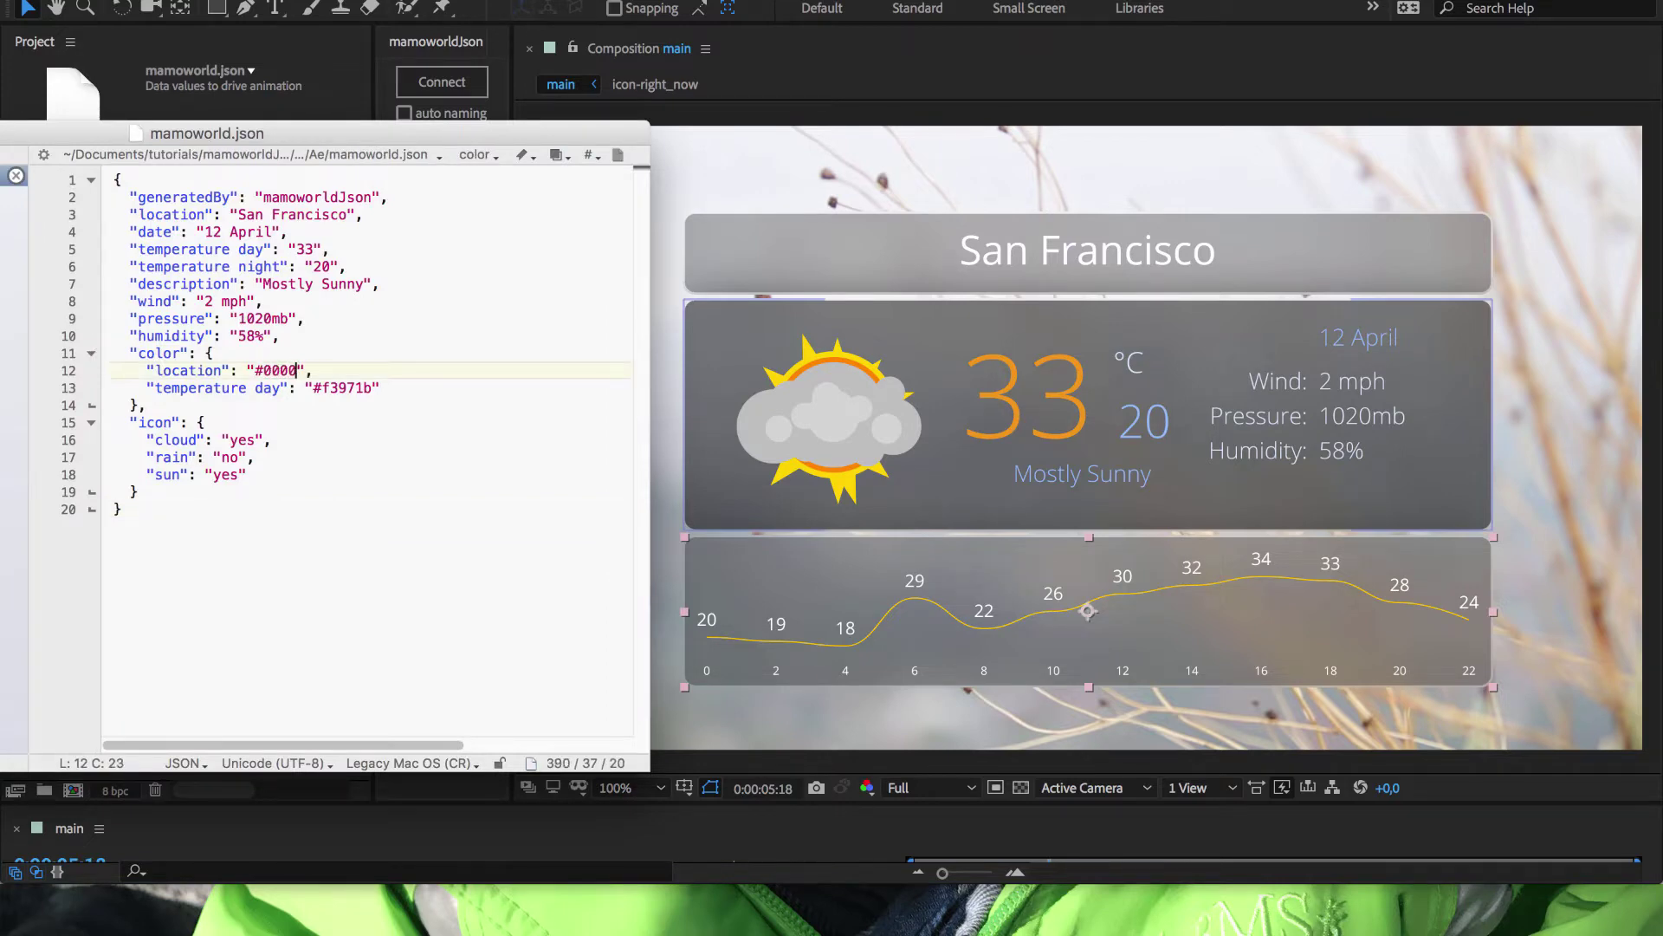
click(316, 353)
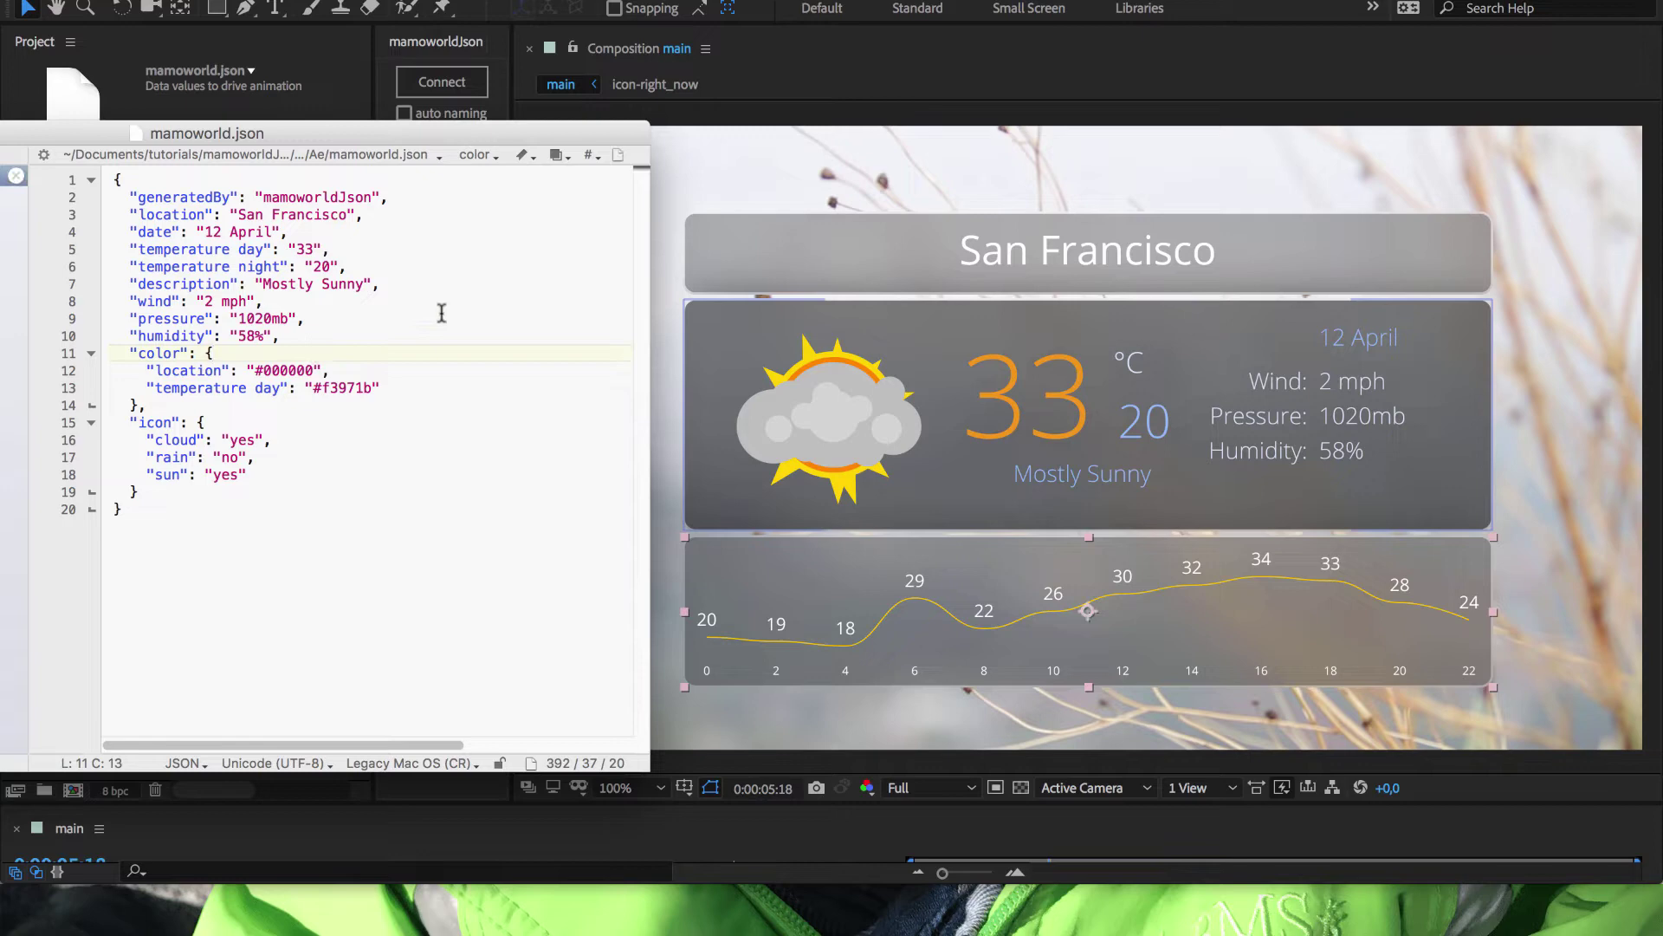
click(918, 260)
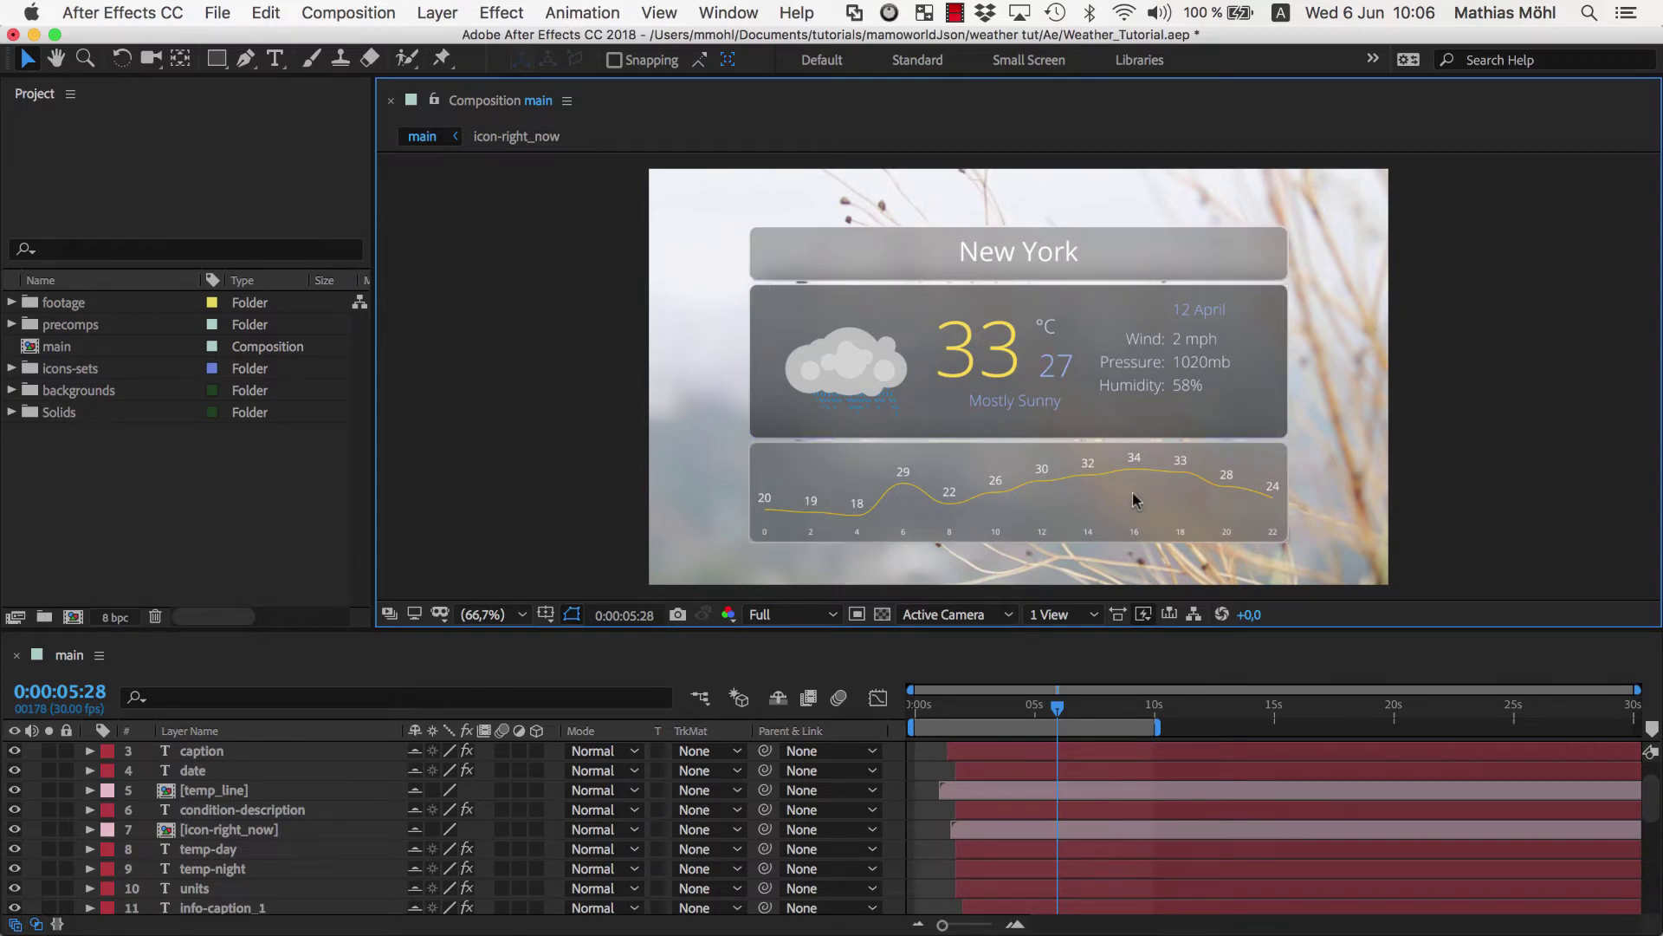
Select the temp_line layer and bring up the Window menu to find mamoworldJson.jsxbin
click(1043, 492)
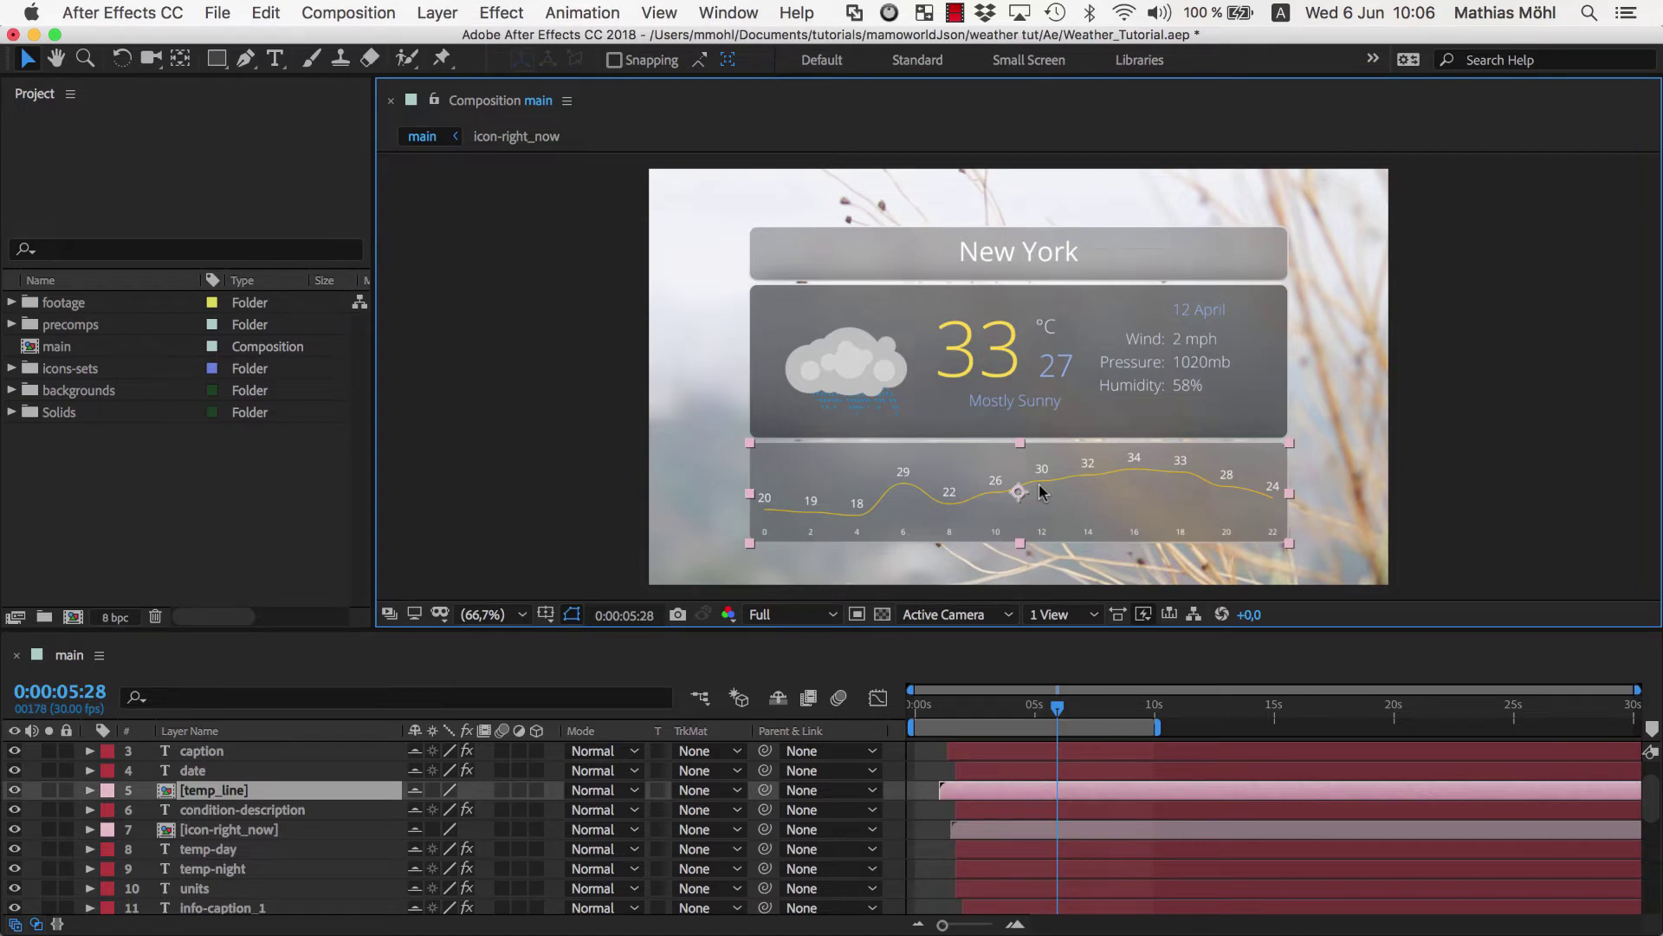
click(728, 12)
scroll(833, 504, down, 10)
scroll(833, 584, down, 5)
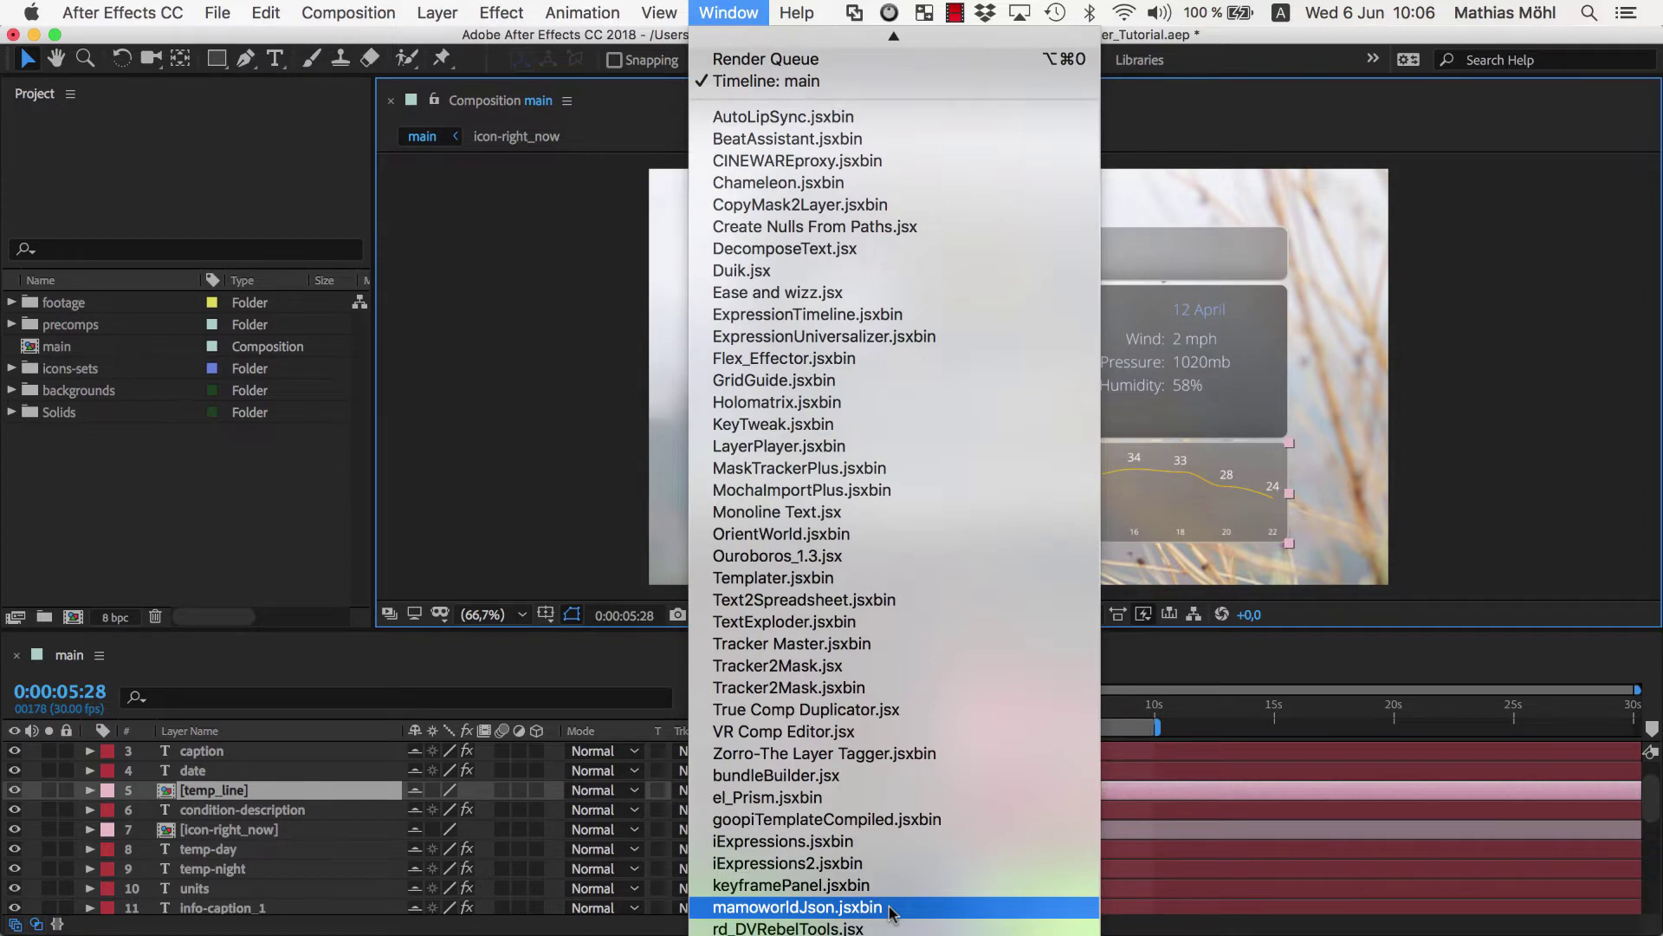
Dock the mamoworldJson panel and connect the caption's Source Text under the key 'location'
click(890, 910)
drag(495, 169, 435, 130)
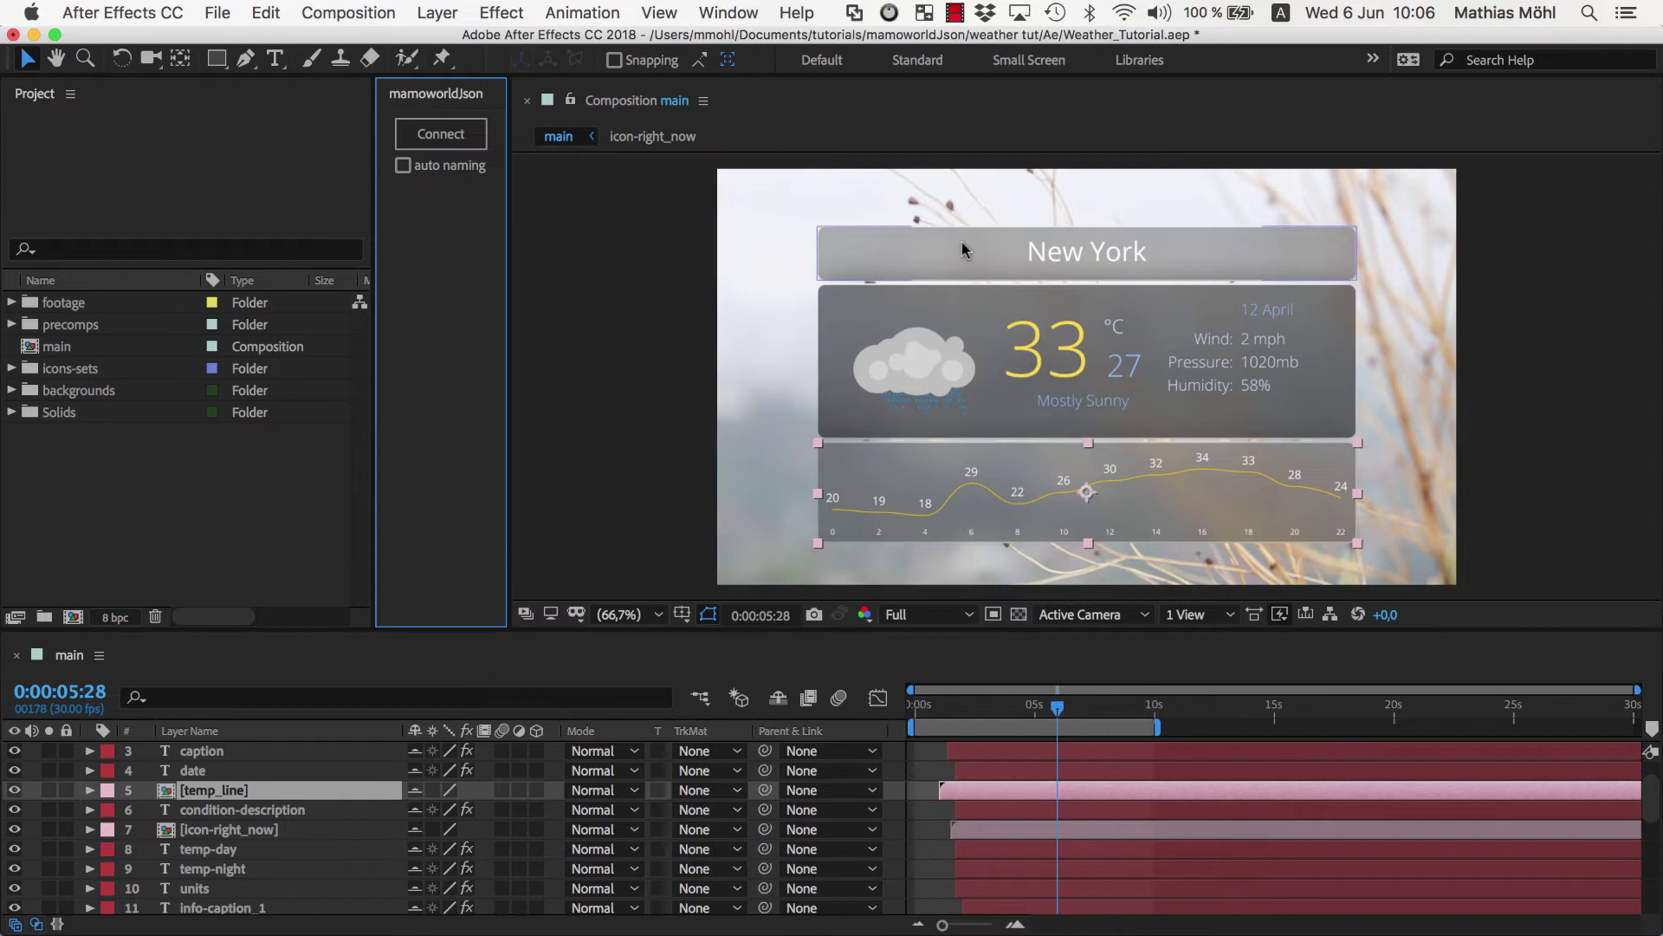
click(1079, 256)
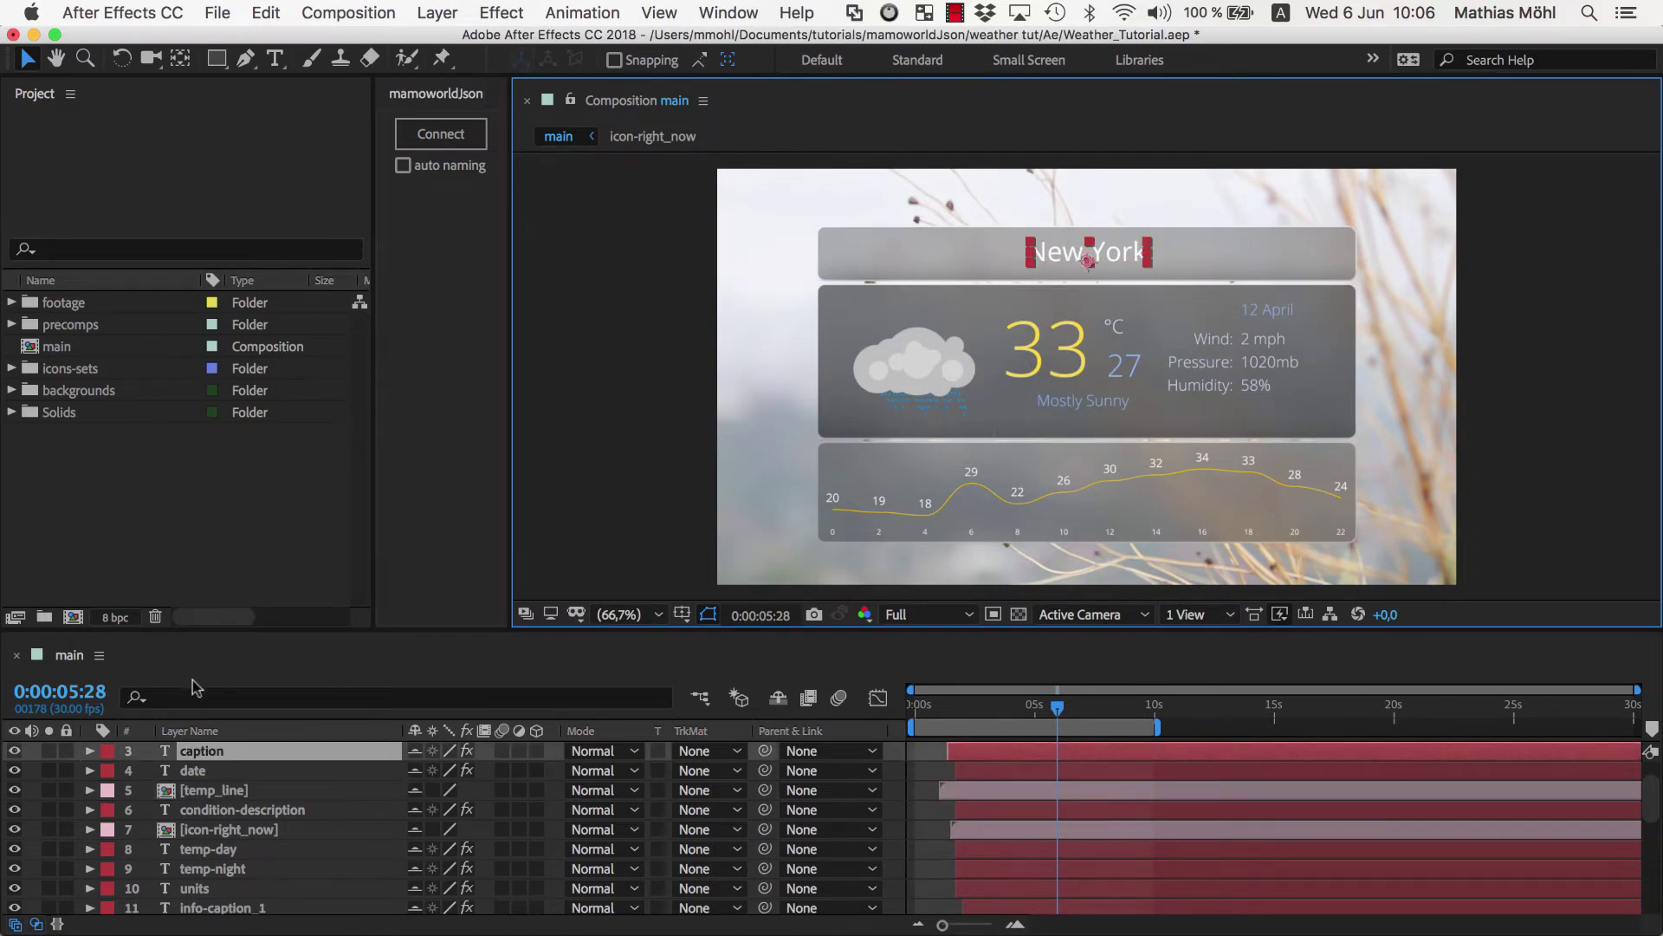
click(91, 751)
click(110, 772)
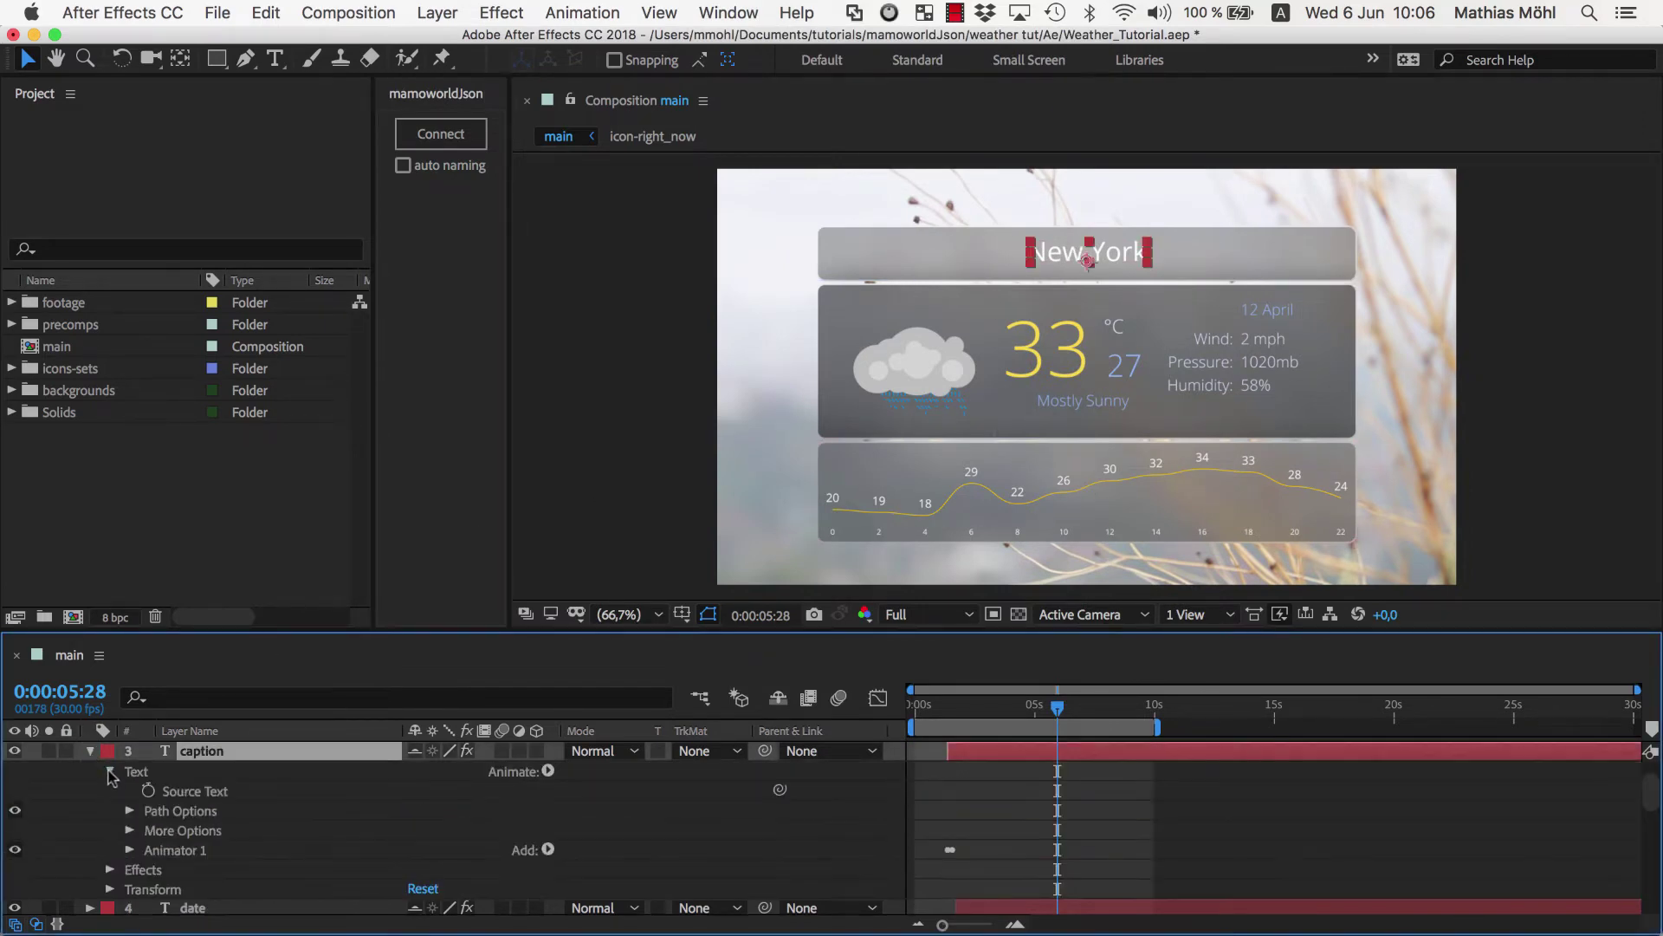
click(194, 792)
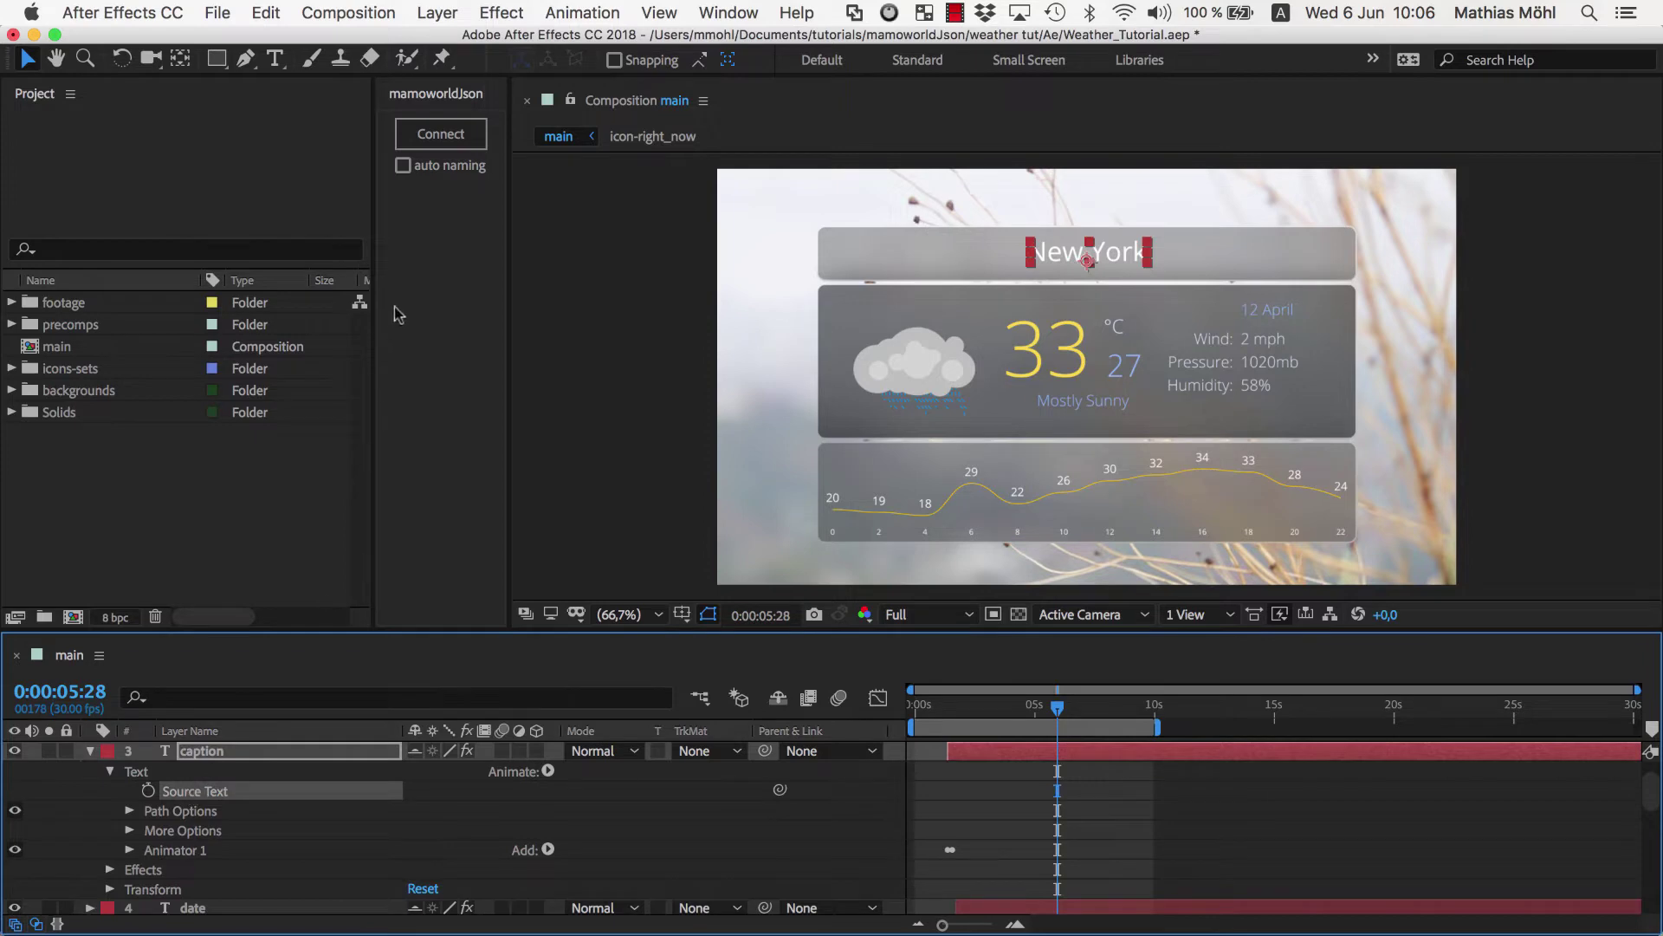
click(440, 133)
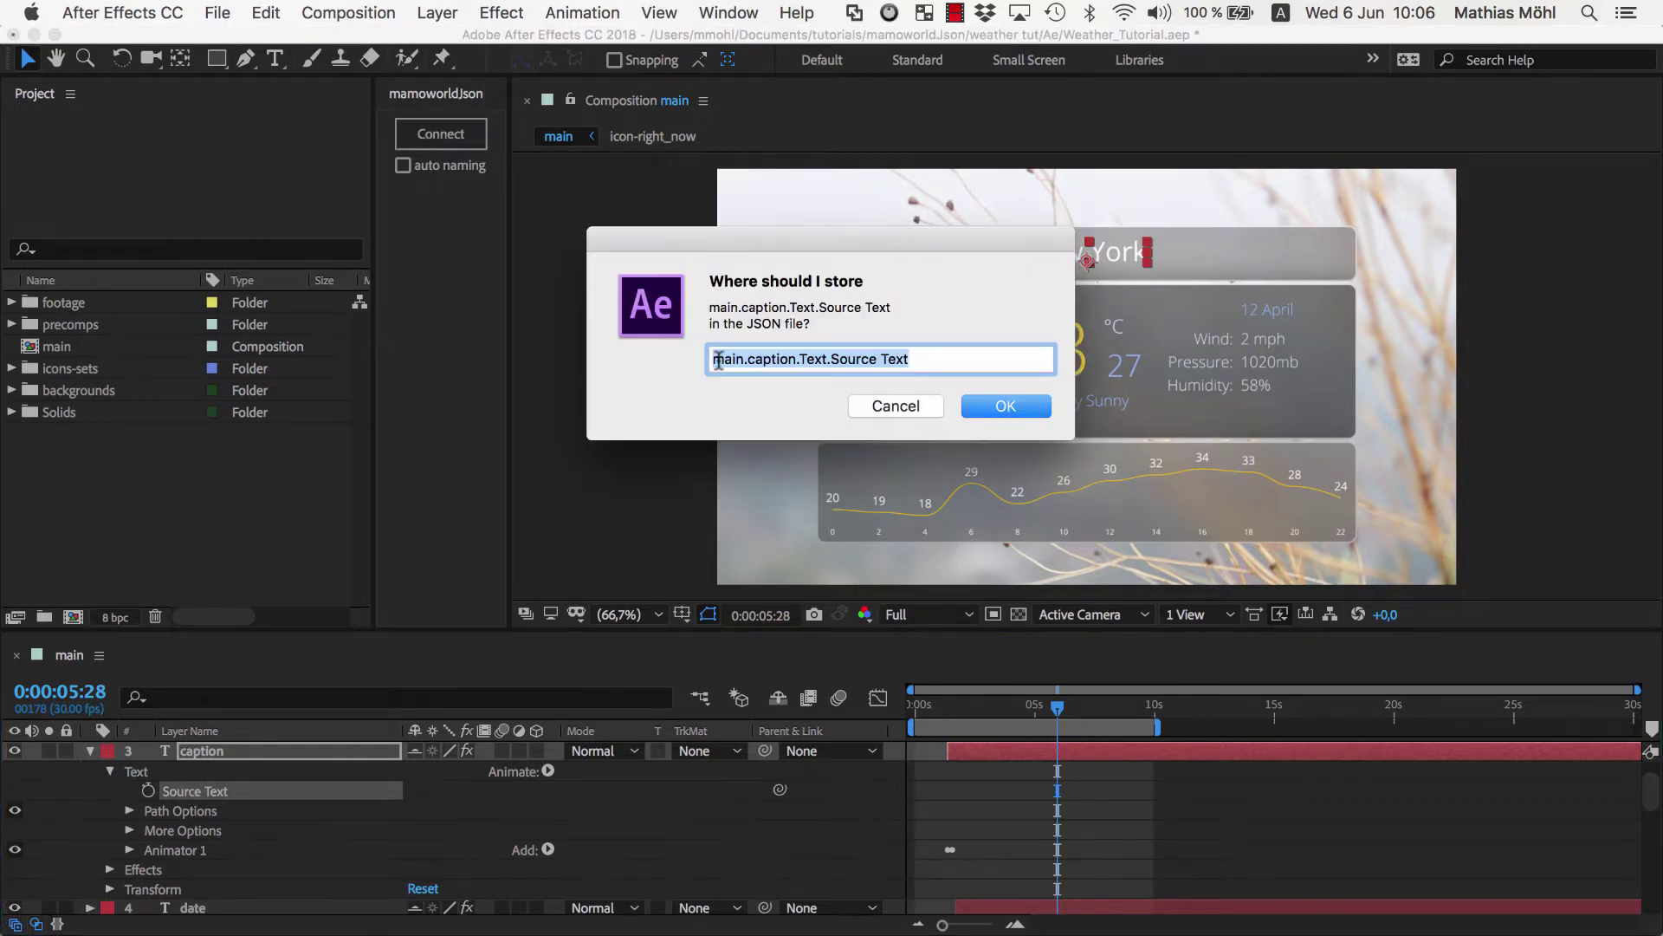
text(location)
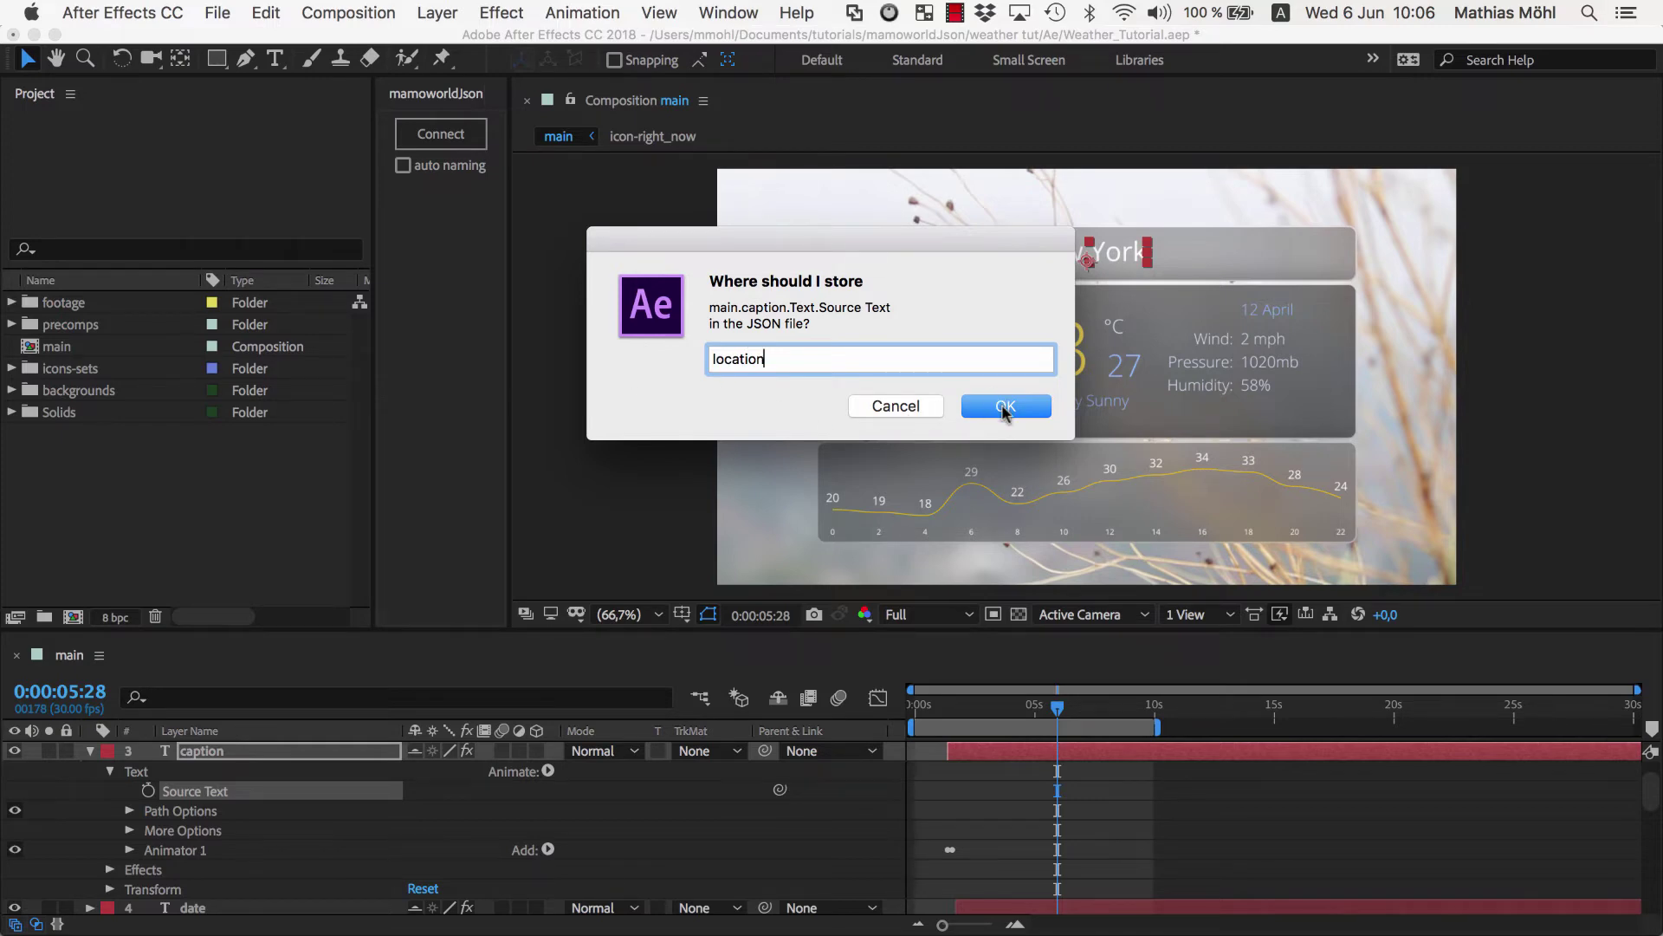
click(1004, 407)
Link the date text's Source Text to the JSON under the key 'date'
click(1267, 310)
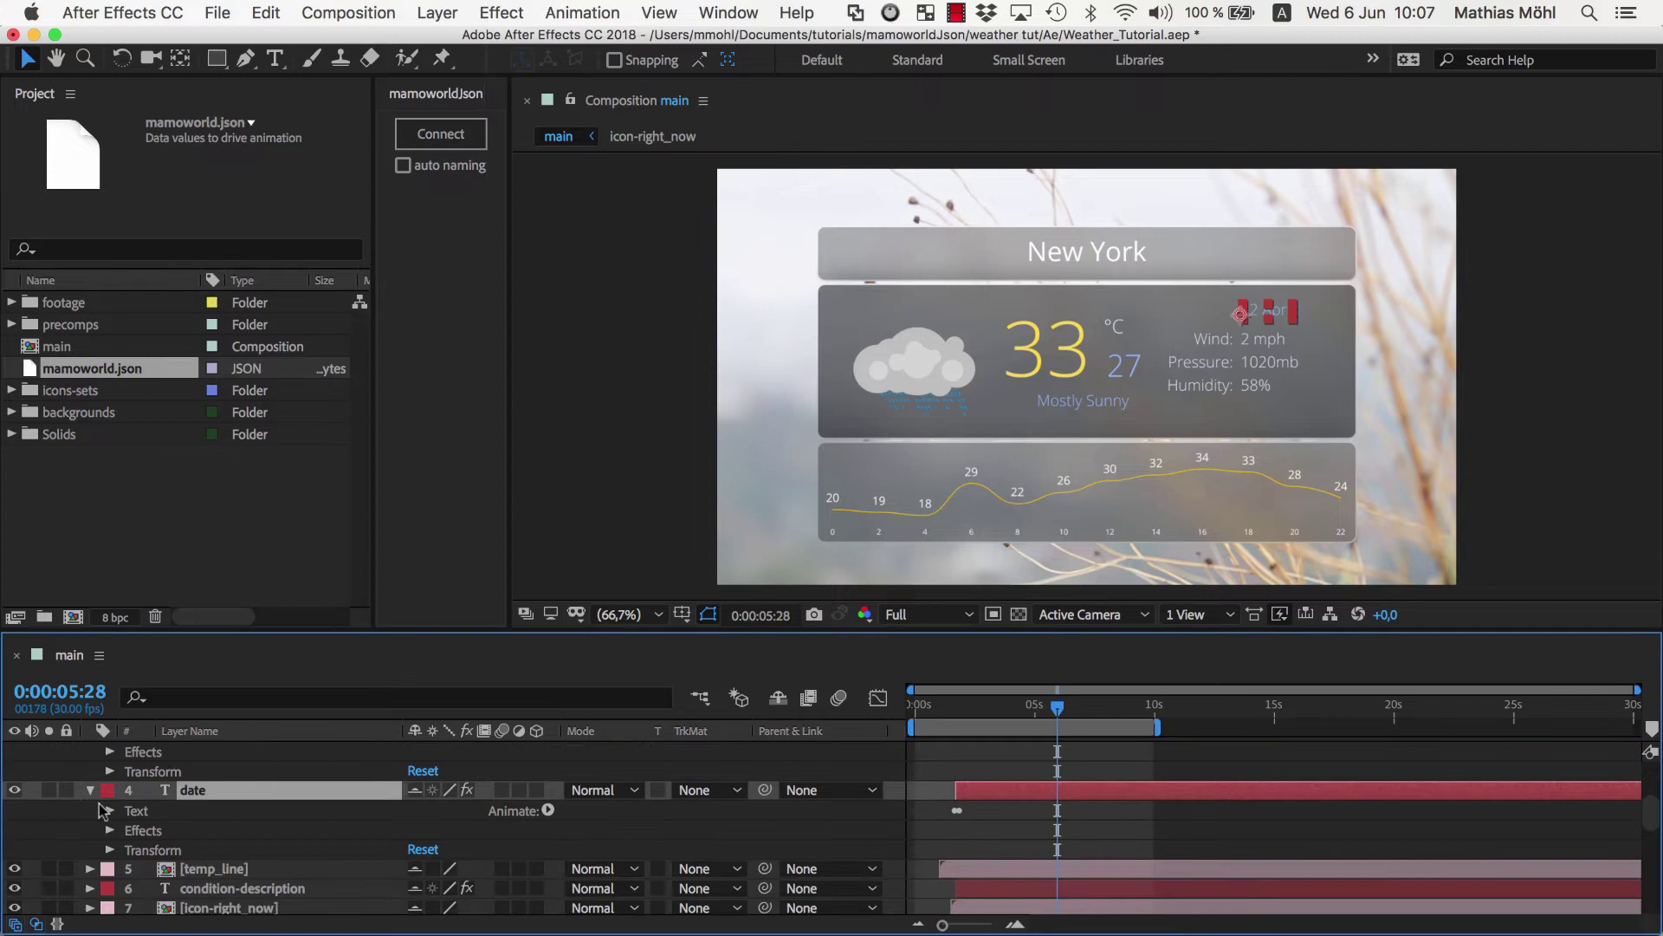
click(111, 811)
click(194, 831)
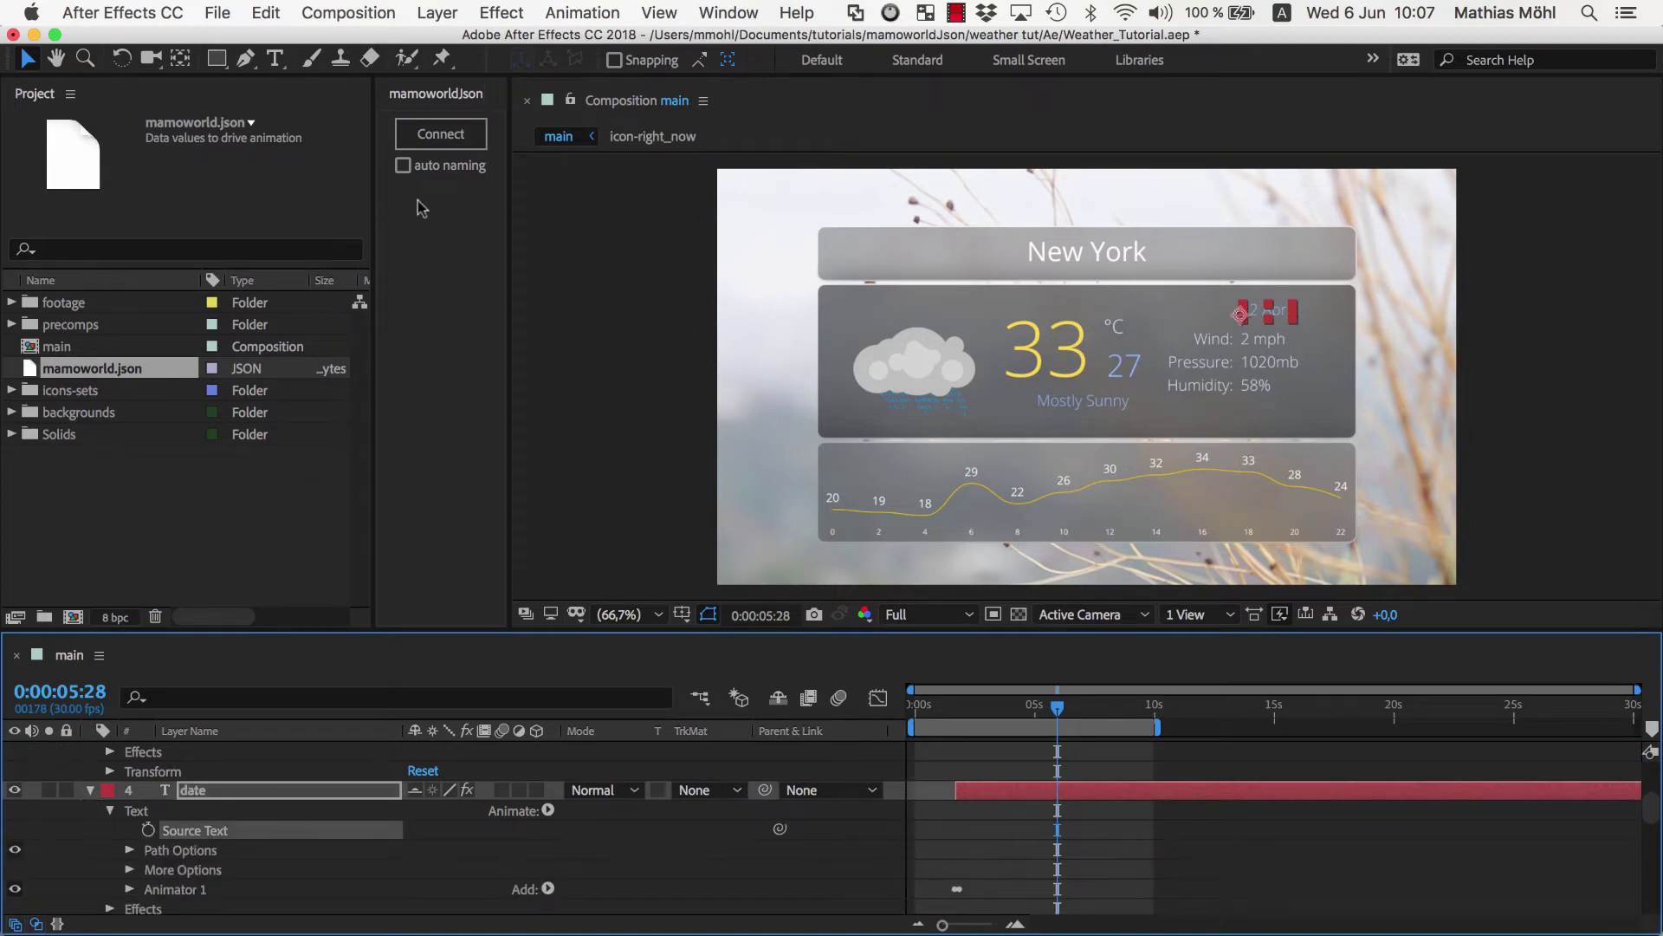
click(441, 134)
text(date)
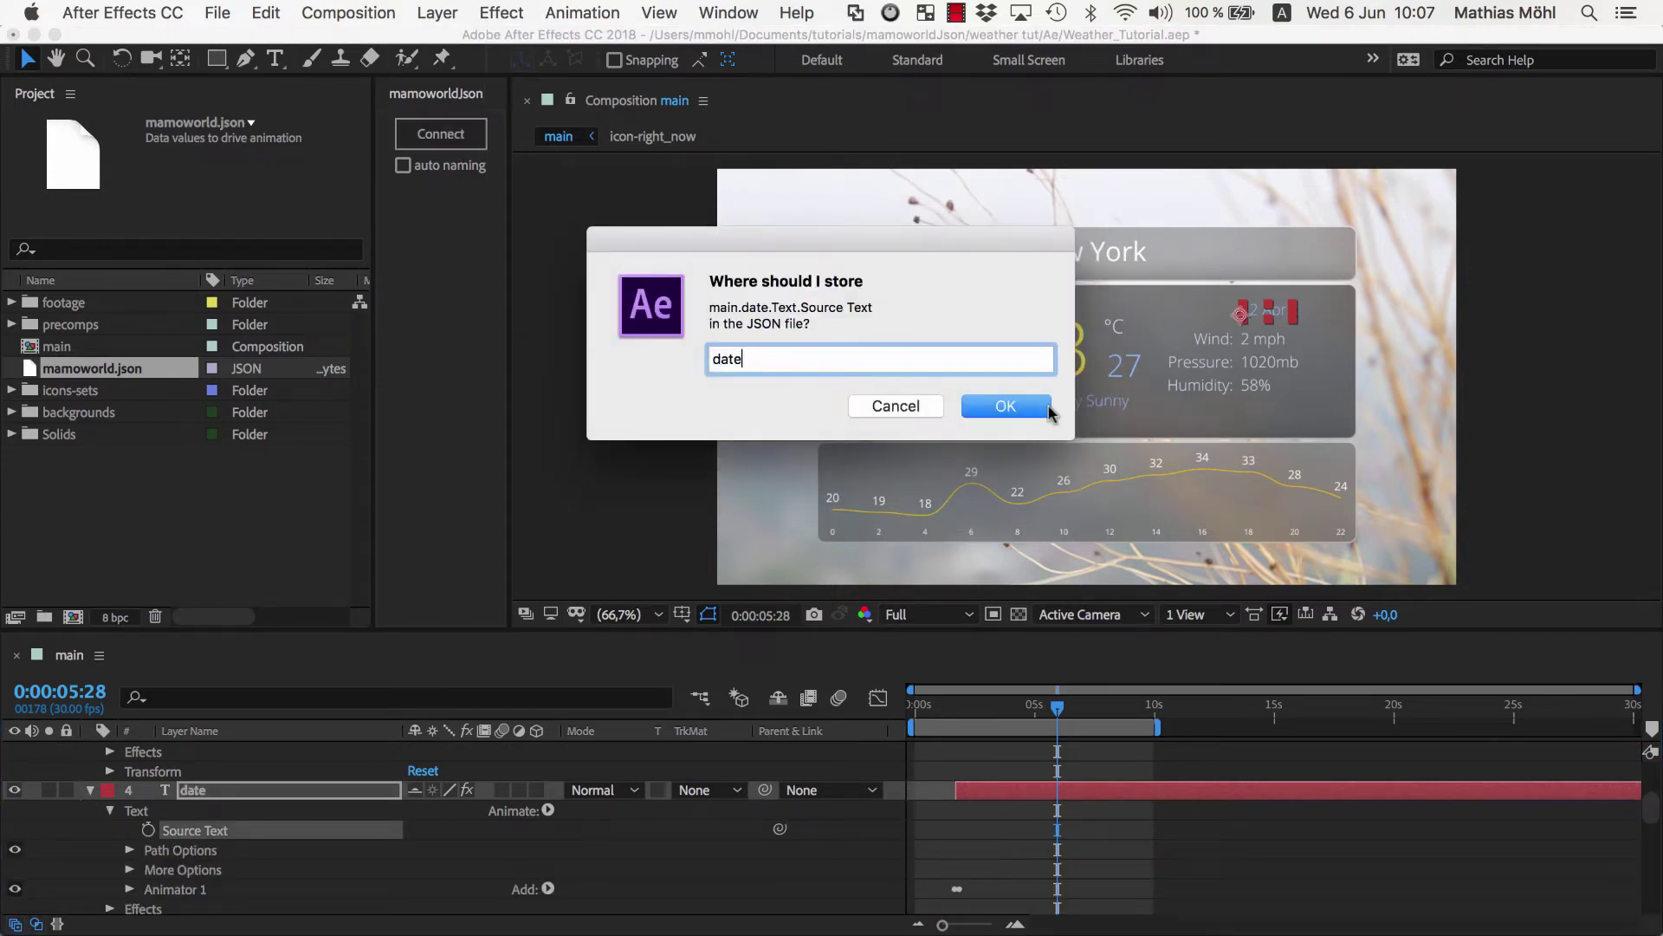
key(Return)
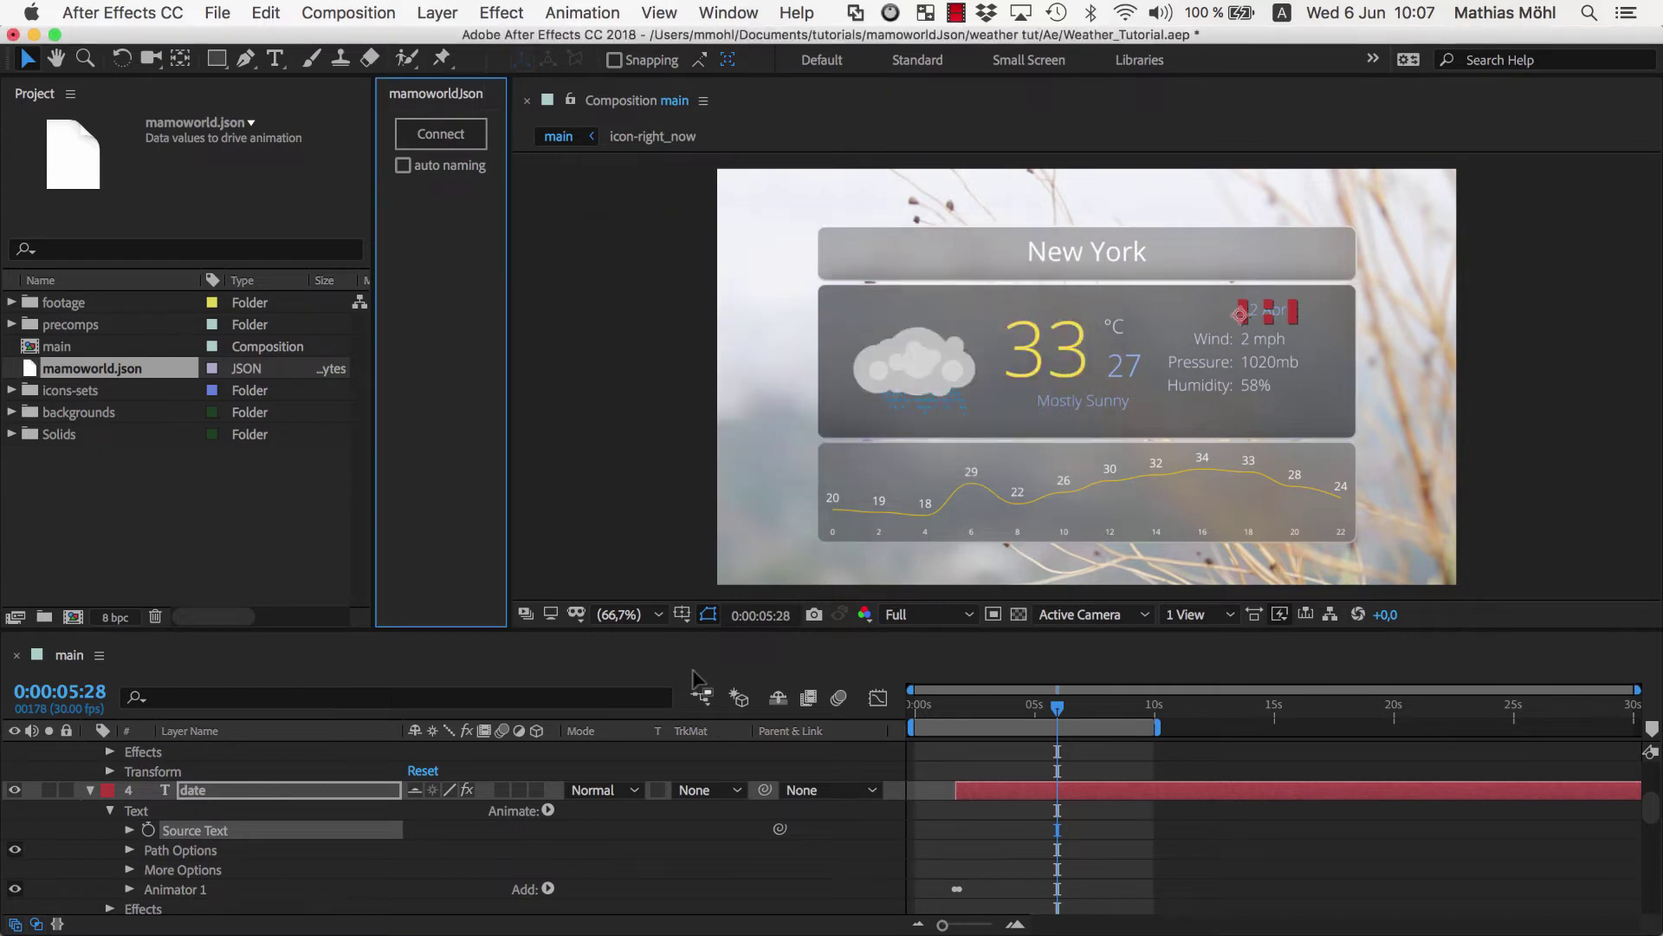
Link the 33 day temperature text's Source Text to its JSON entry
click(1036, 364)
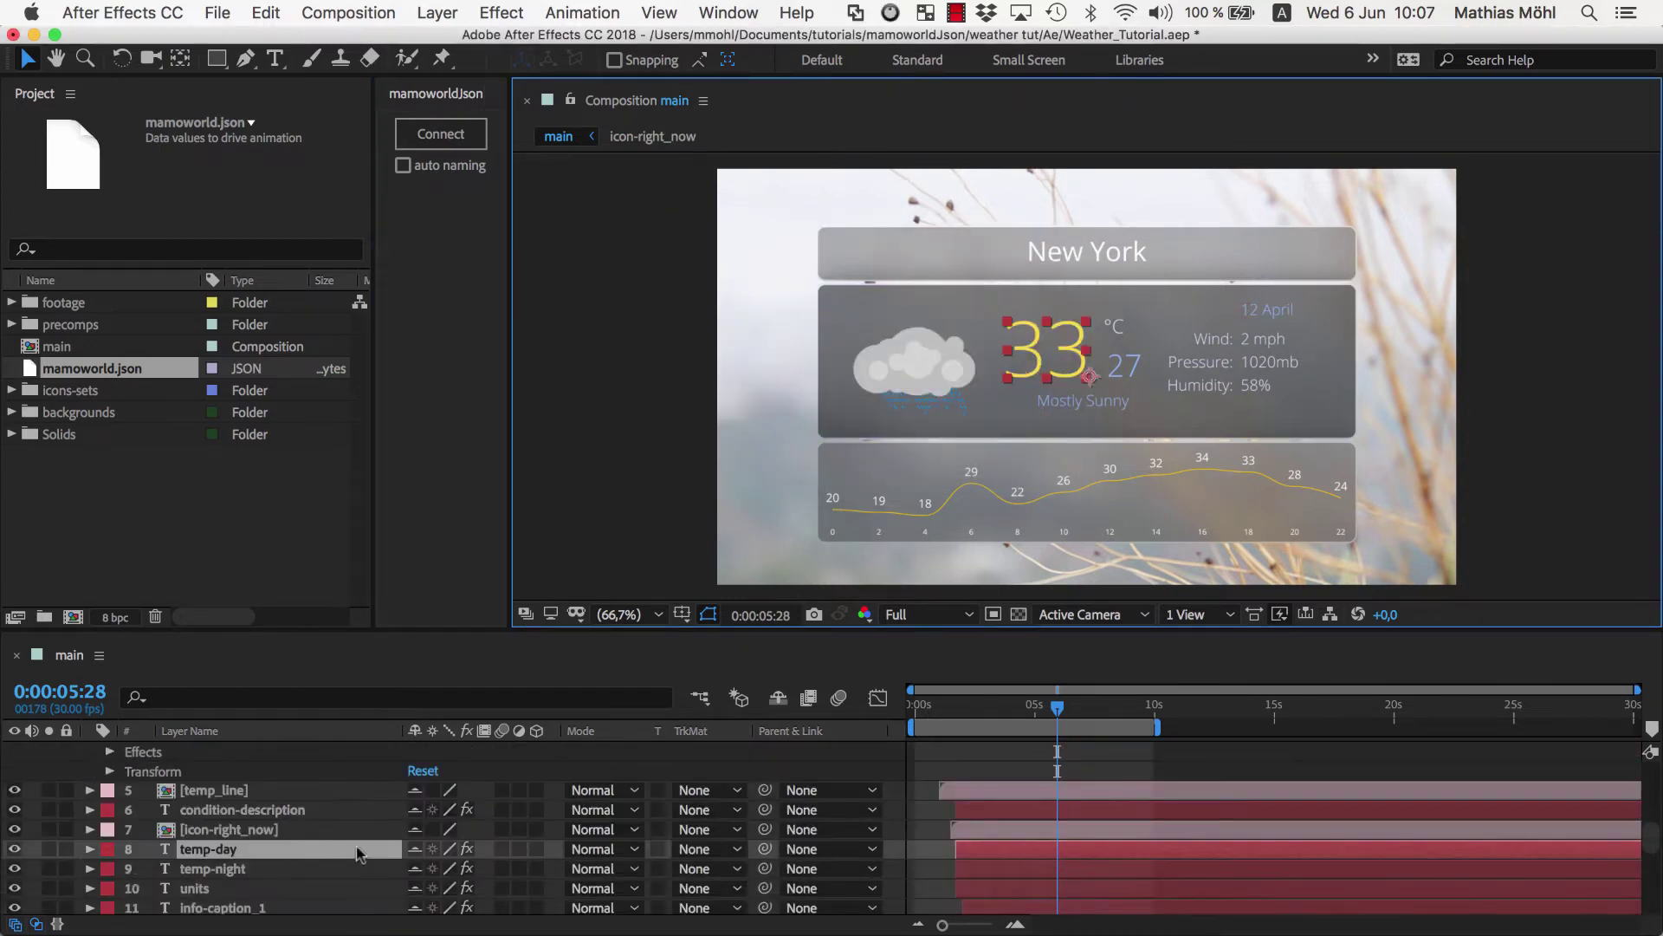
click(109, 846)
scroll(196, 833, down, 2)
click(195, 844)
click(441, 133)
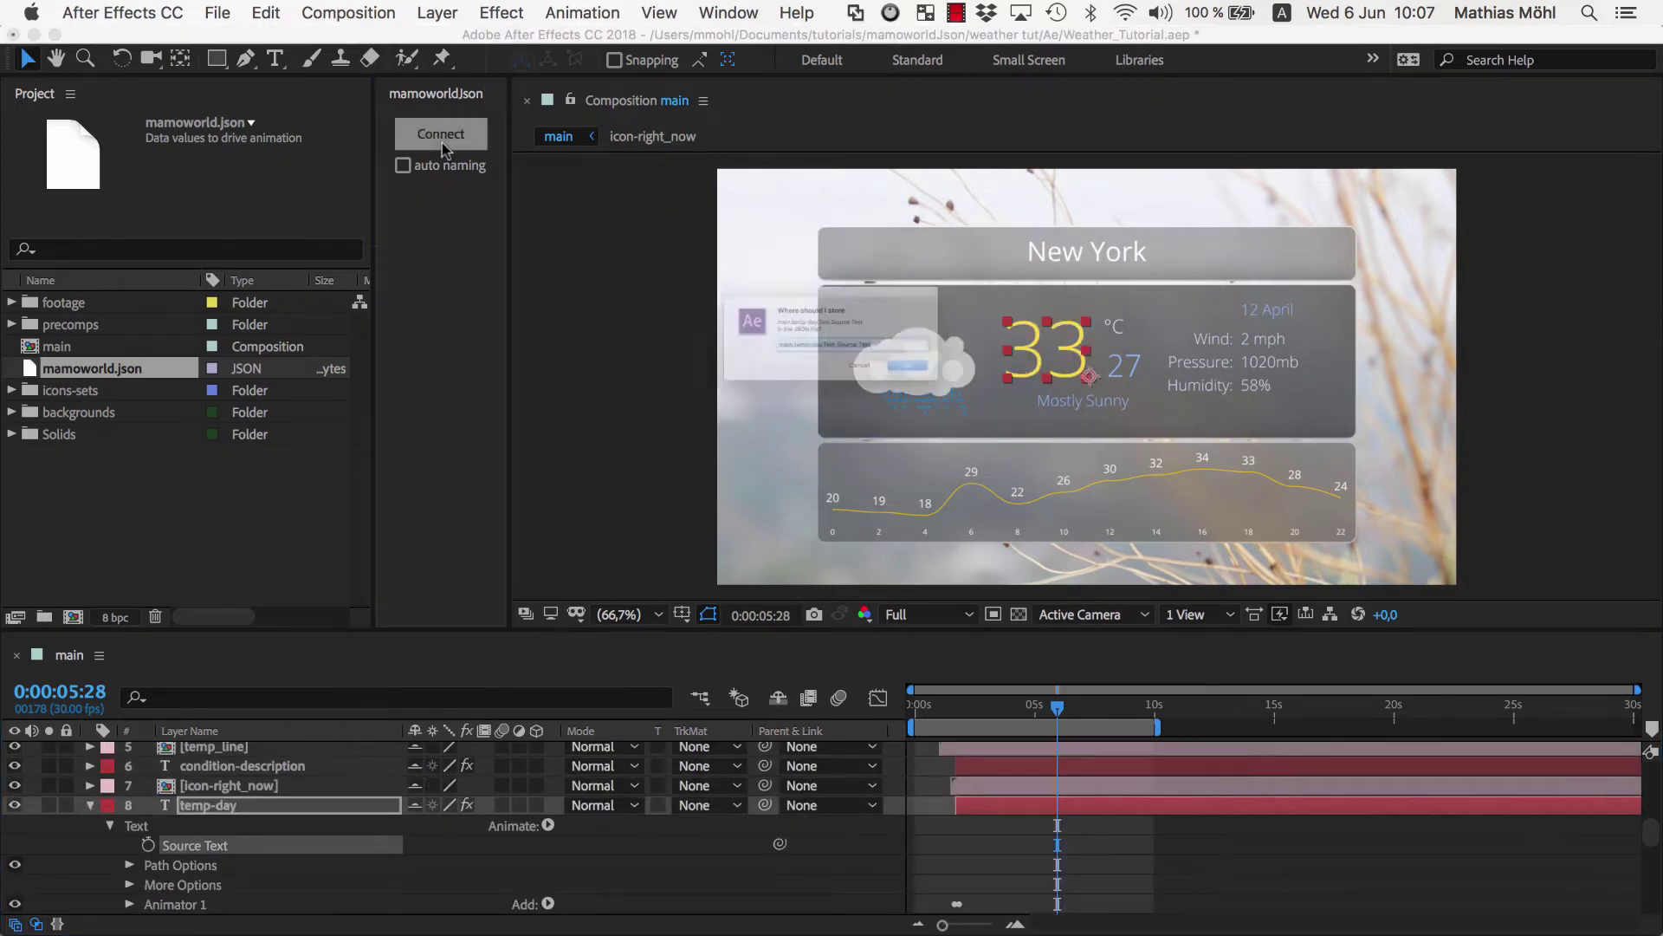
text(temperature day)
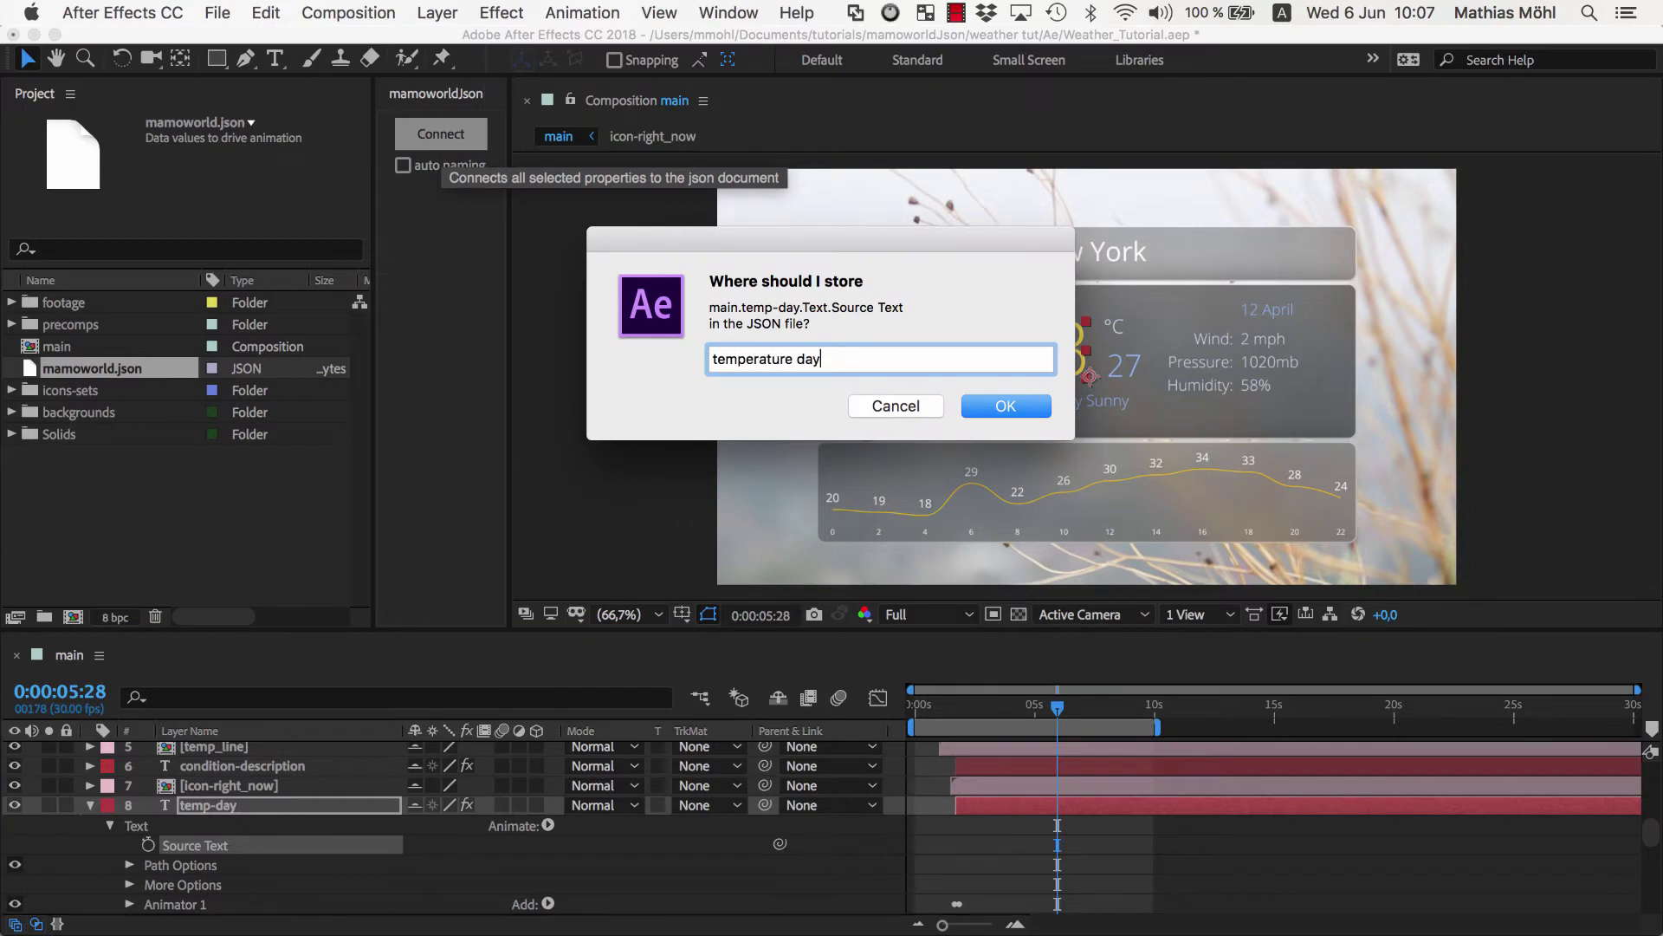
click(1007, 405)
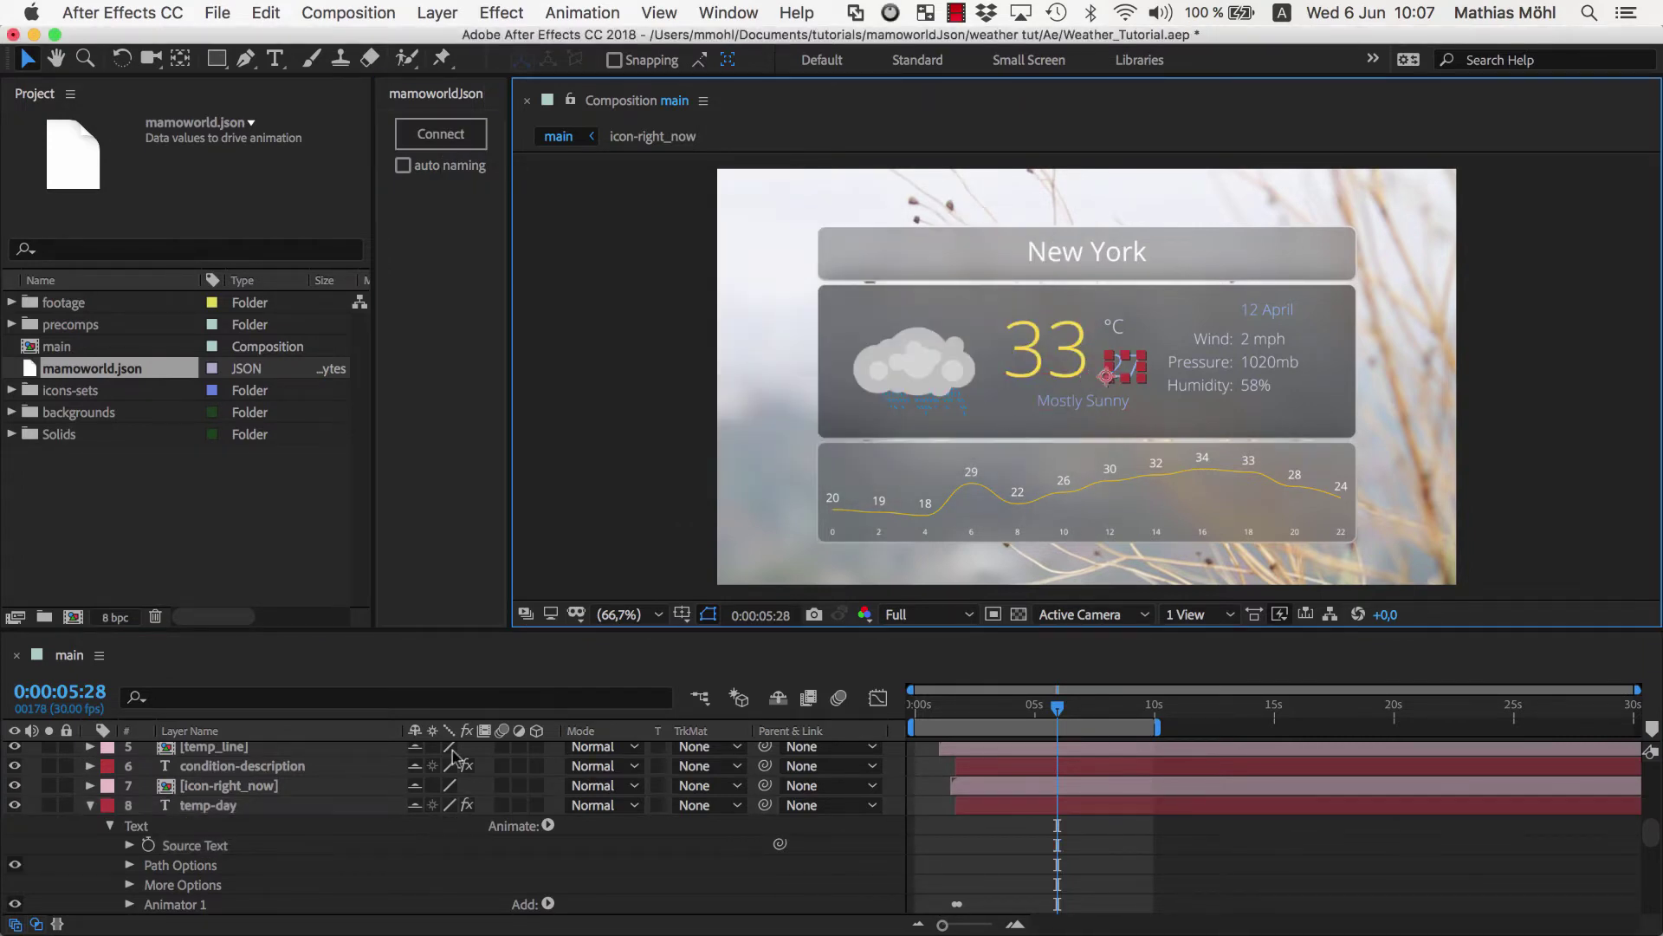
scroll(234, 870, down, 3)
scroll(234, 871, down, 2)
Link the night temperature and condition description texts as 'temperature night' and 'description'
click(112, 814)
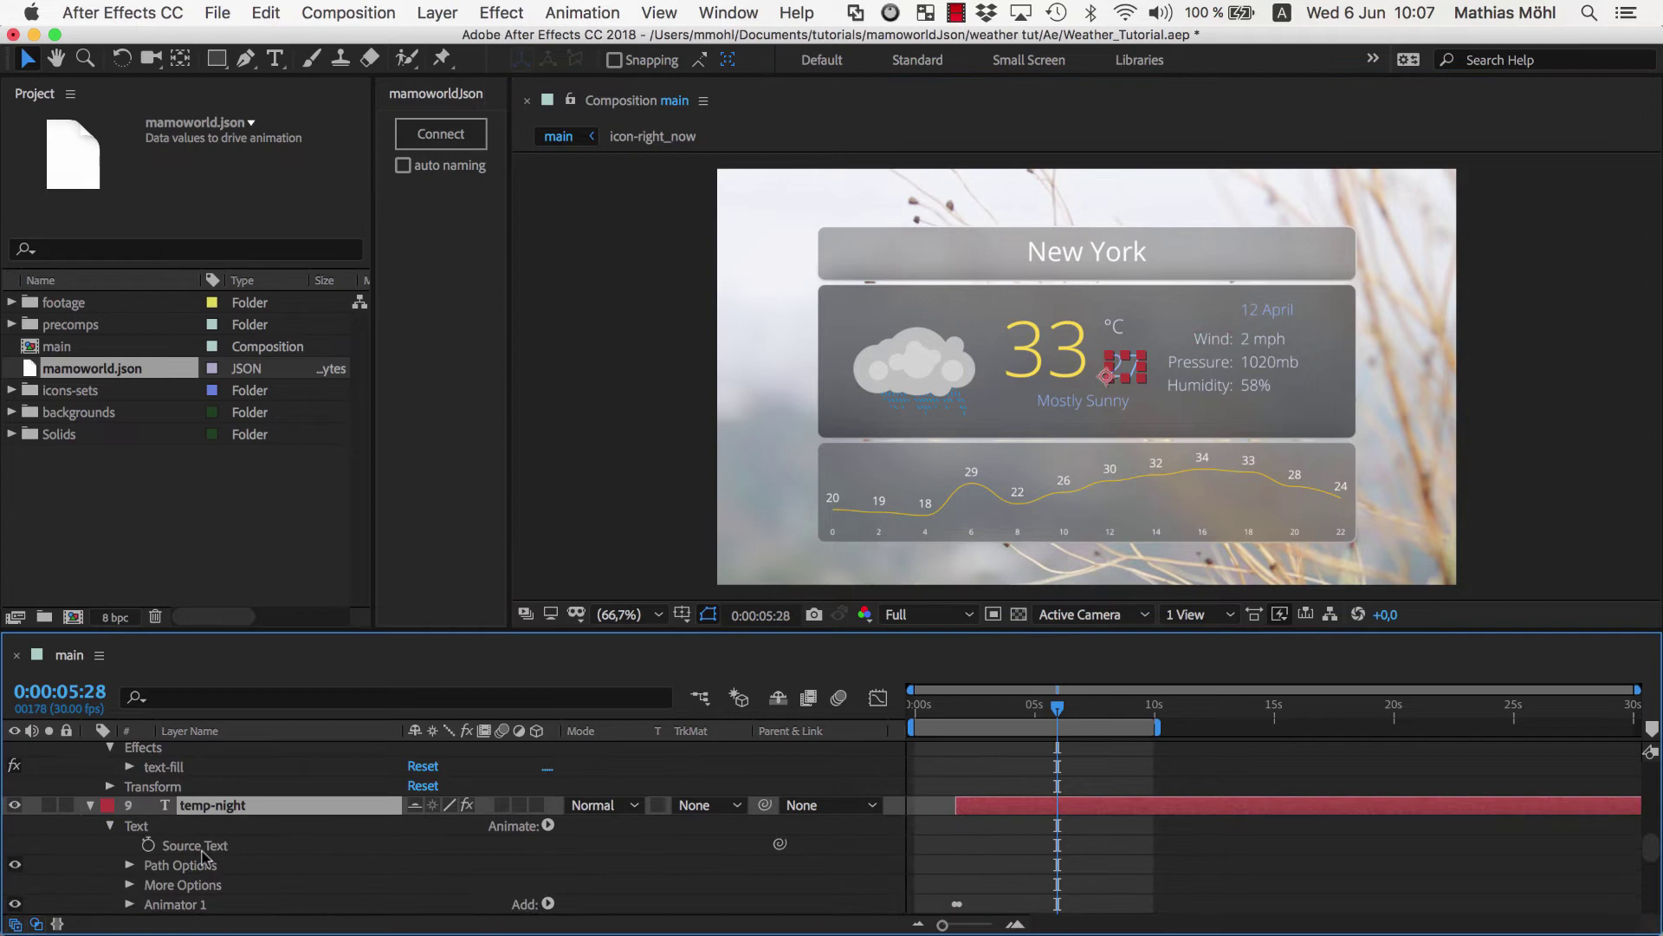
click(195, 844)
click(441, 134)
text(temperature night)
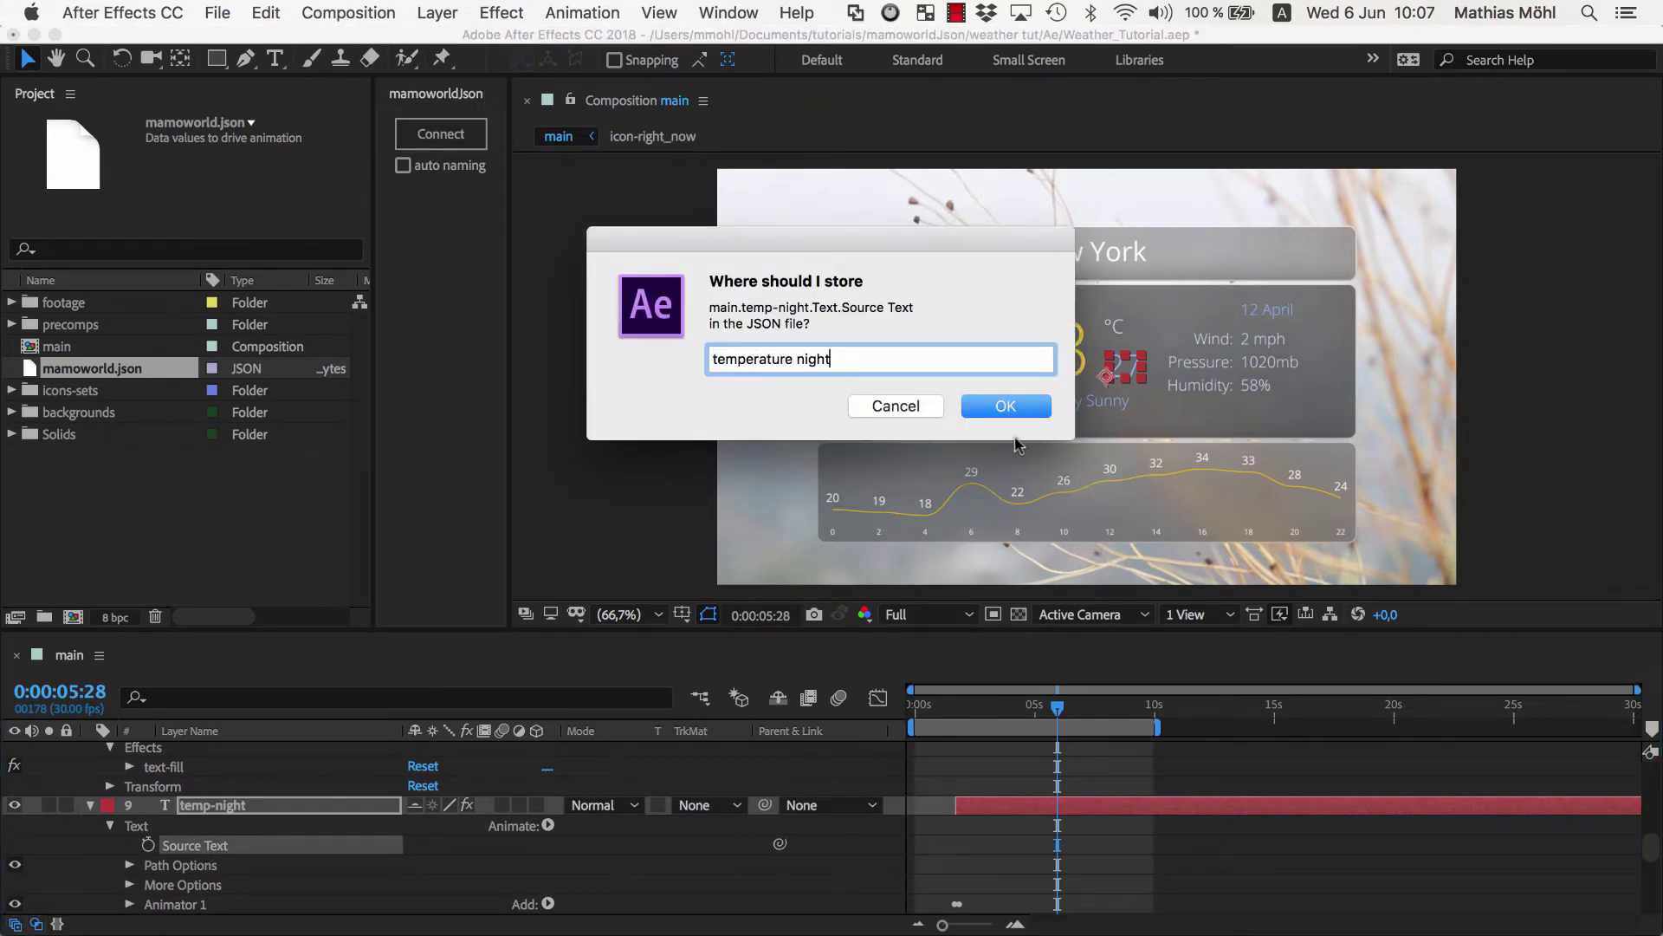
click(1006, 406)
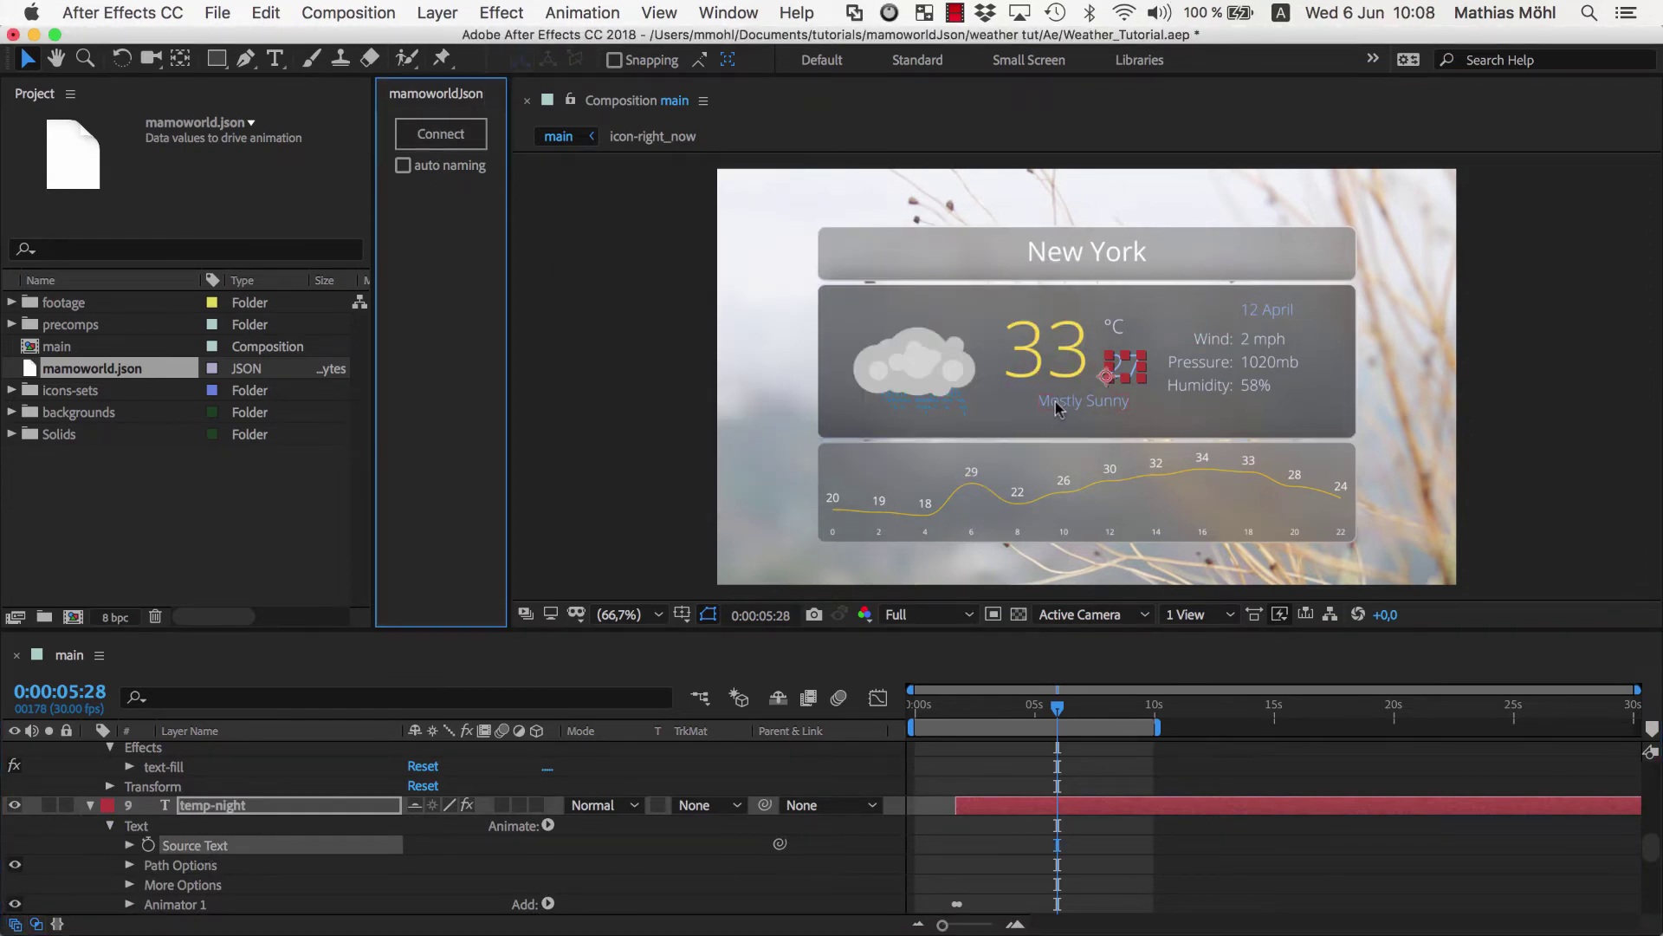
scroll(235, 833, up, 5)
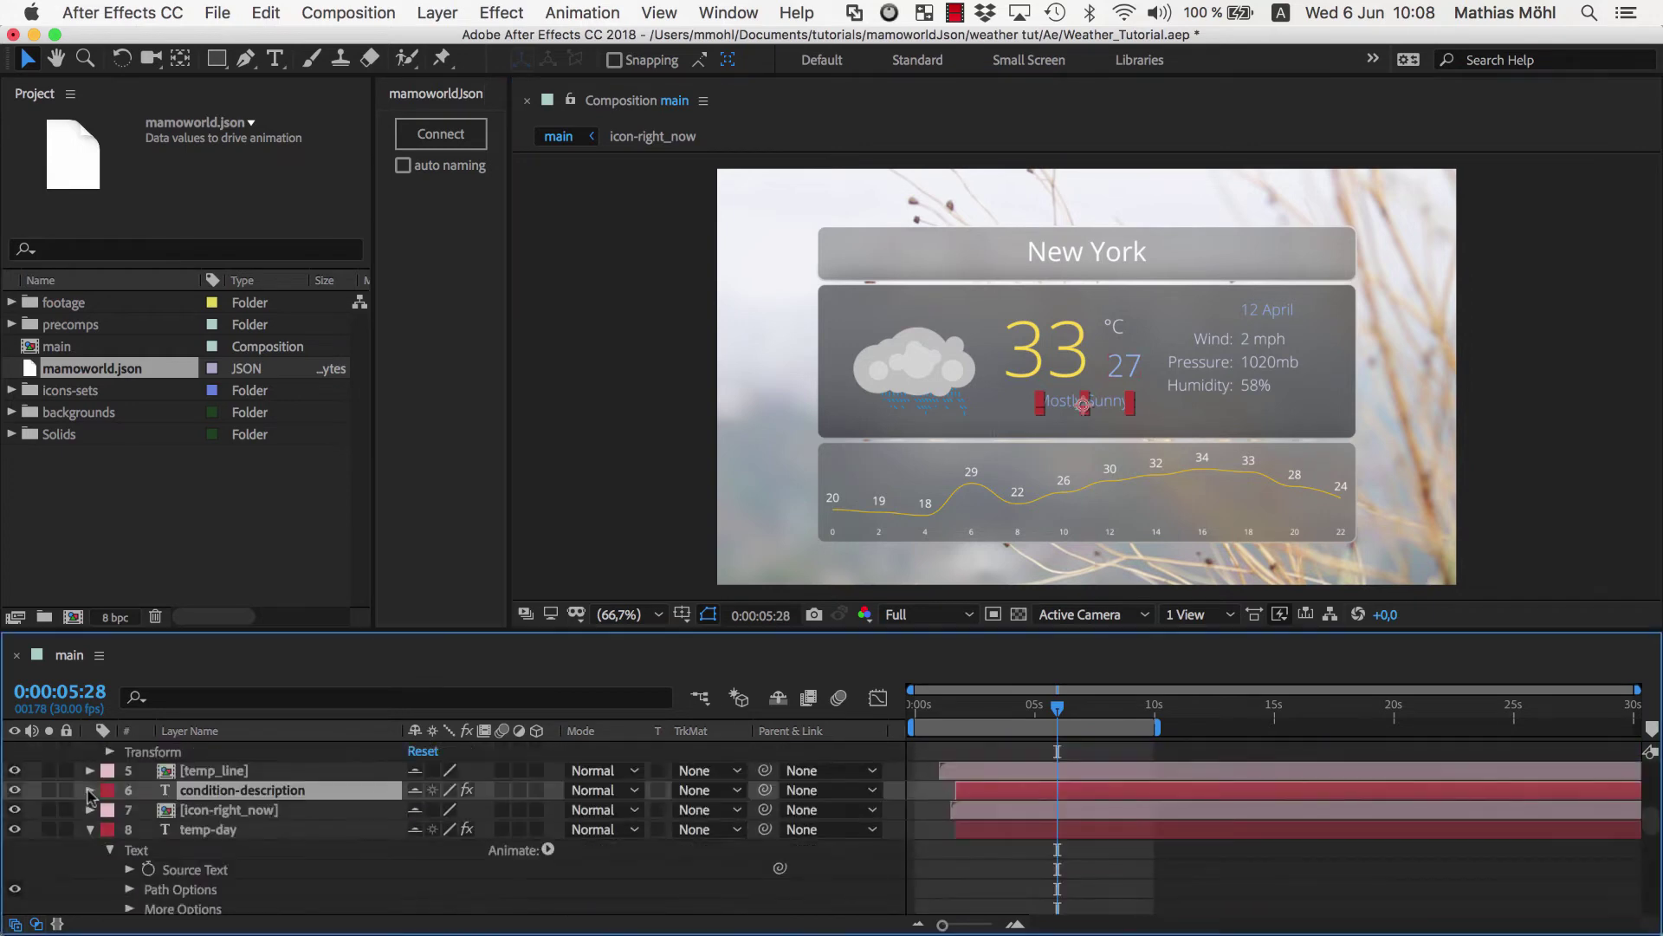
click(196, 829)
click(441, 134)
click(1005, 406)
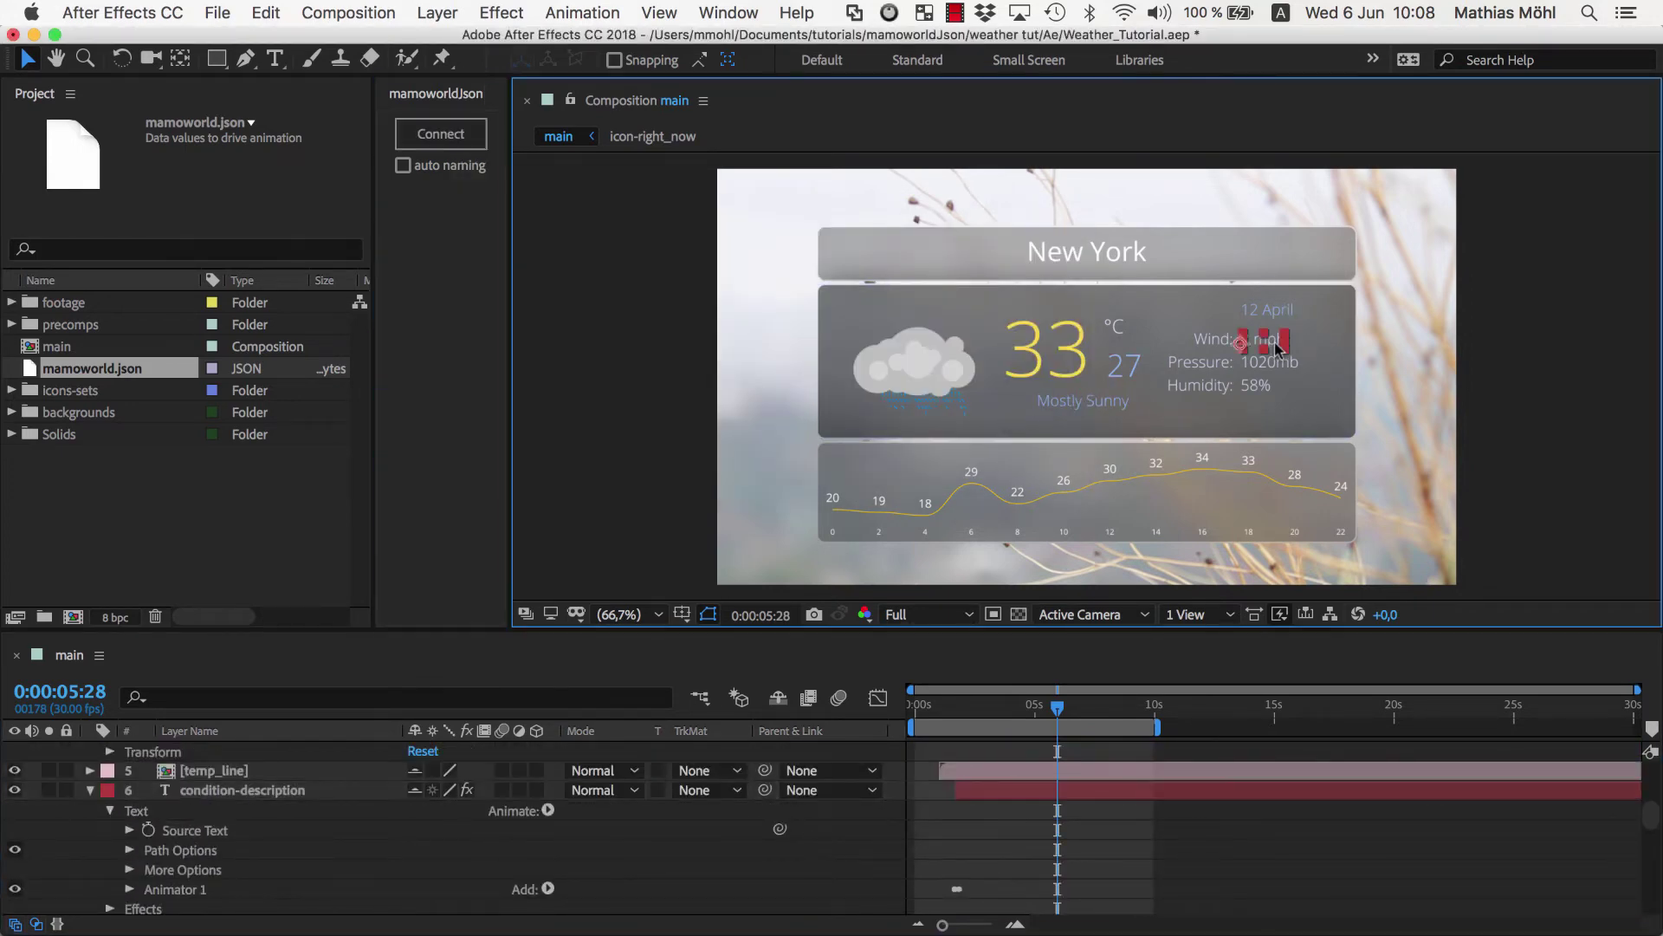
Link the wind and pressure value texts as 'wind' and 'pressure'
click(1268, 340)
click(196, 844)
click(440, 135)
text(wind)
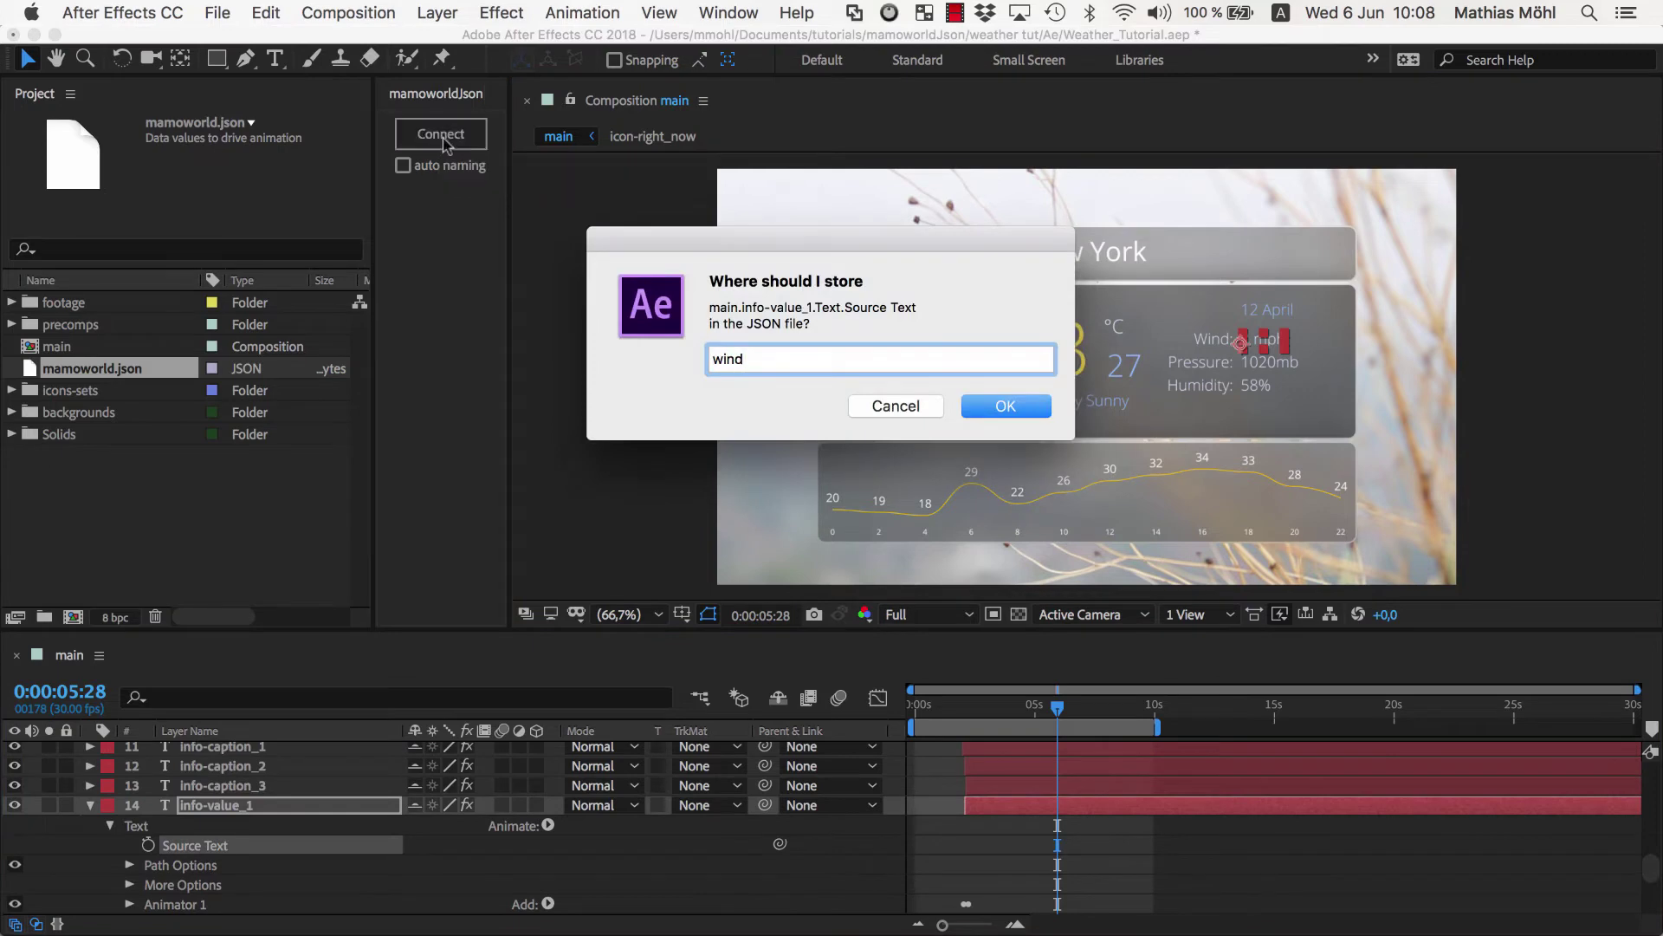
click(1006, 406)
click(1271, 363)
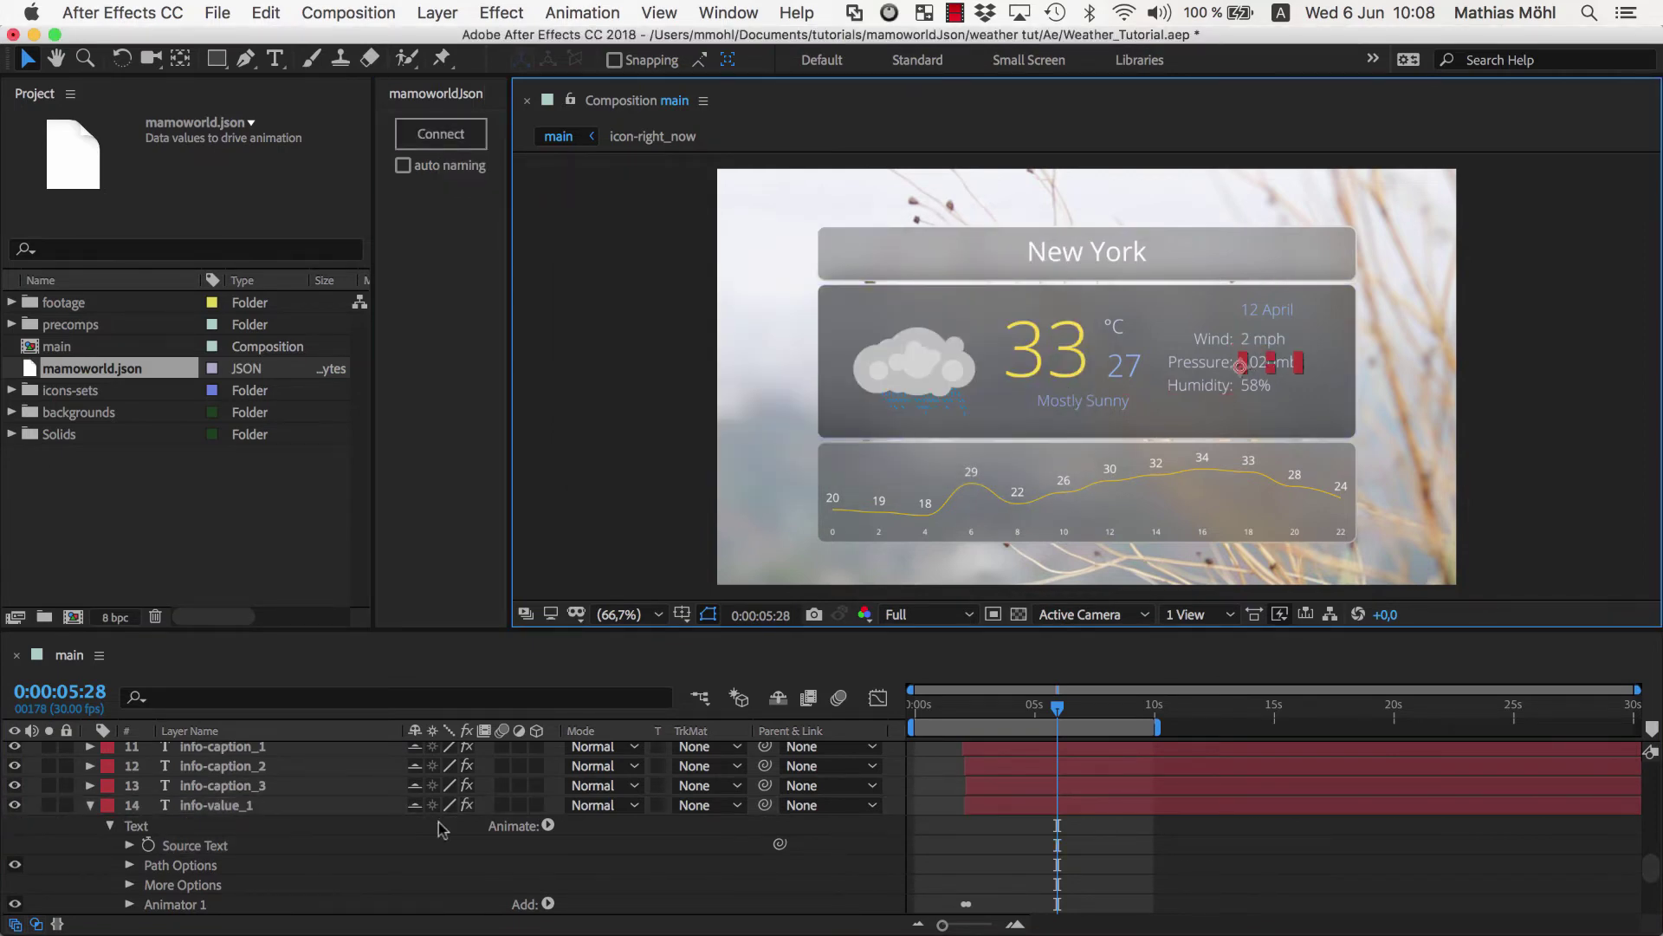
click(195, 845)
click(441, 135)
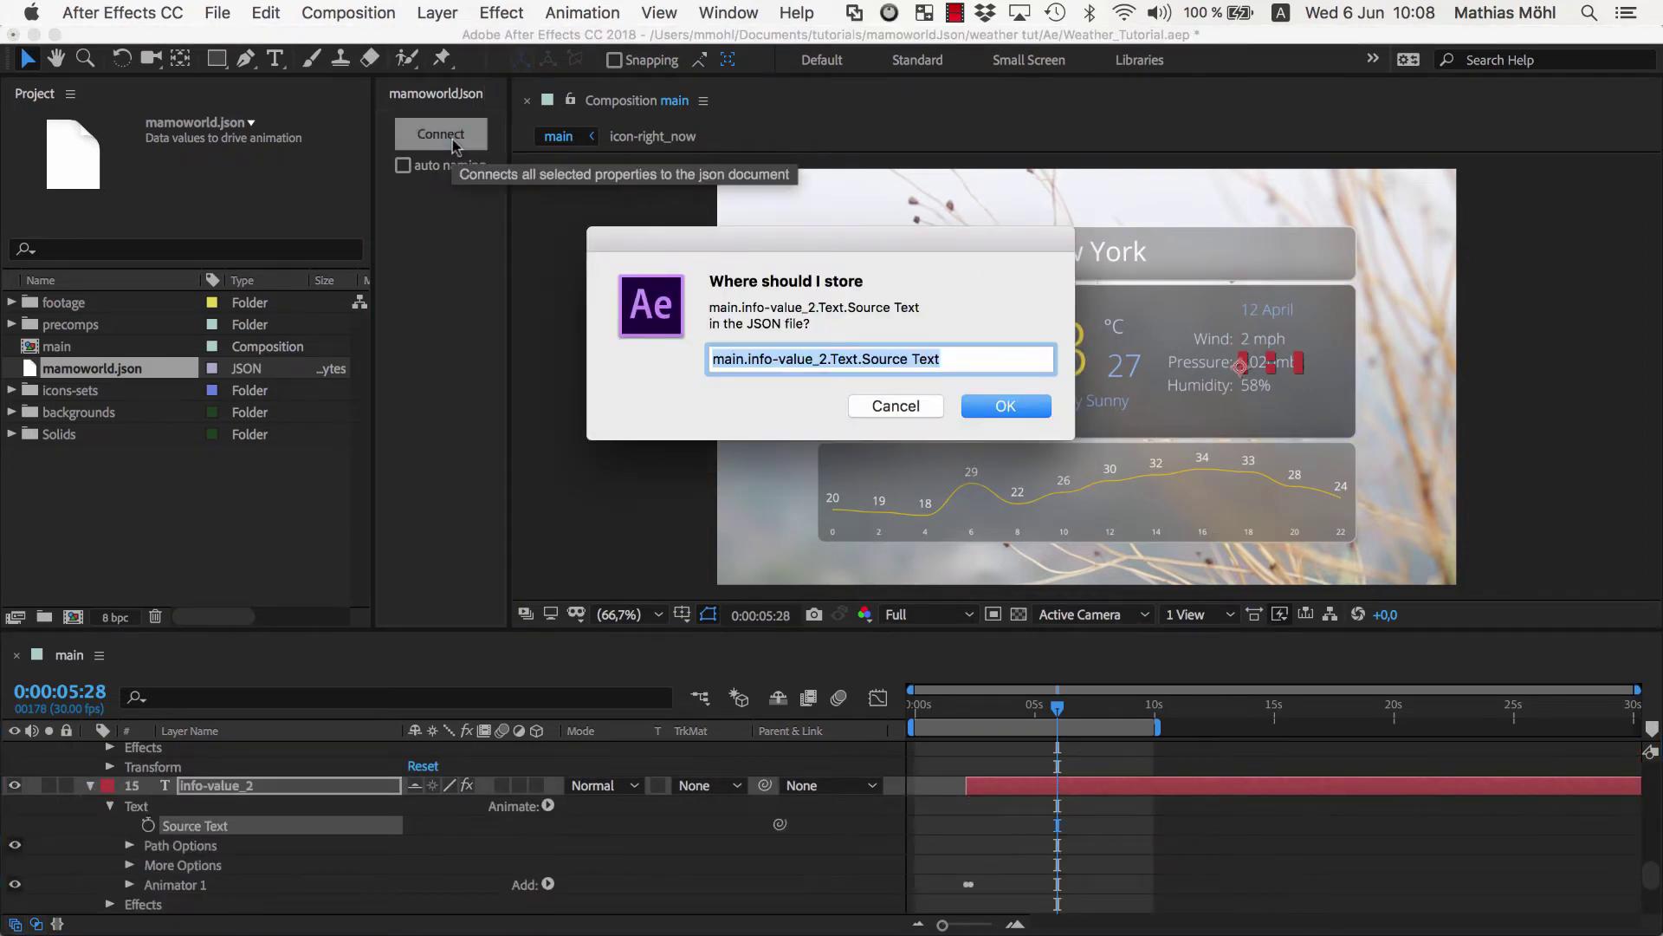
text(pressure)
click(1007, 405)
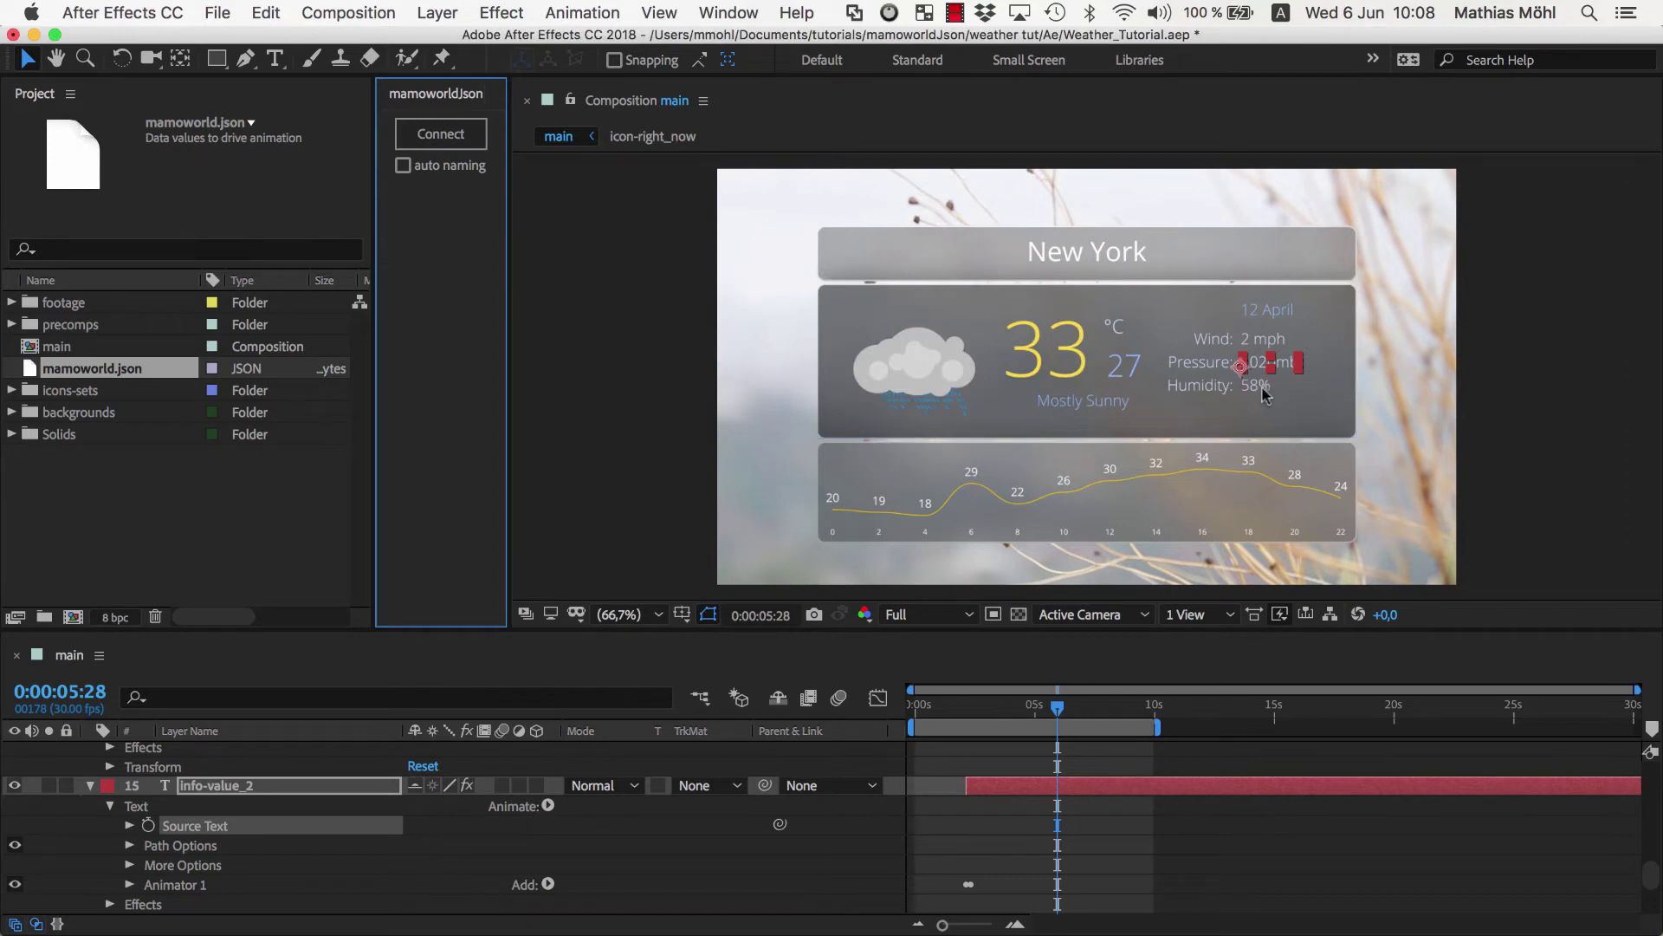
Link the humidity value text's Source Text under the key 'humidity'
click(1260, 388)
double_click(367, 810)
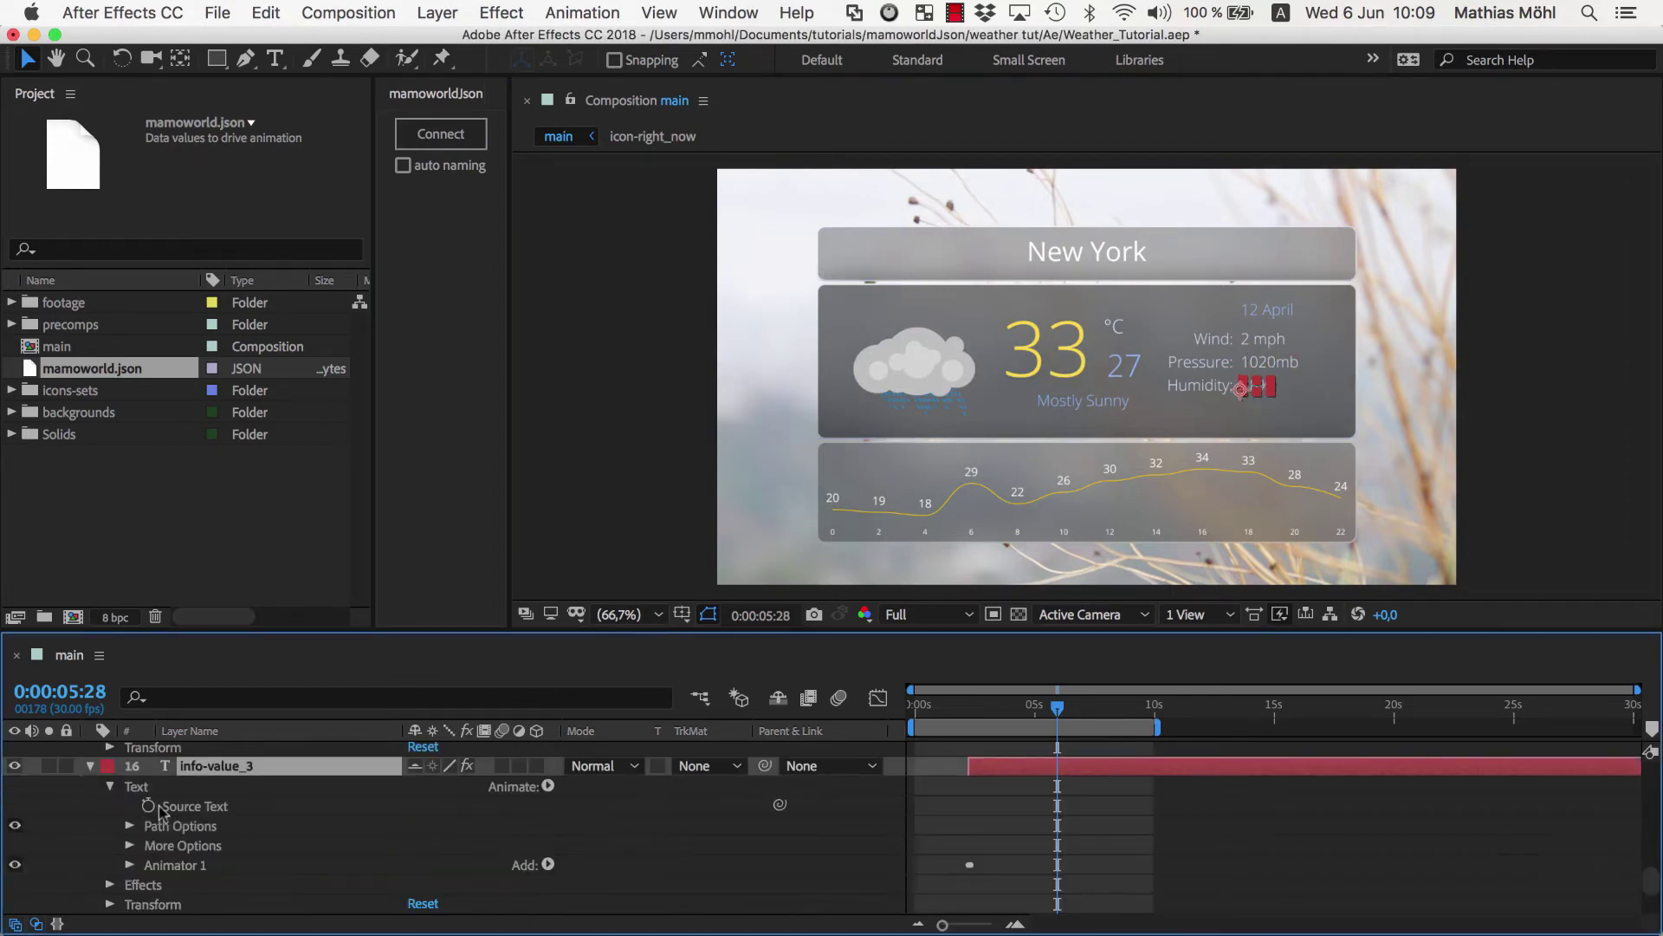
click(195, 805)
click(441, 134)
text(humidity)
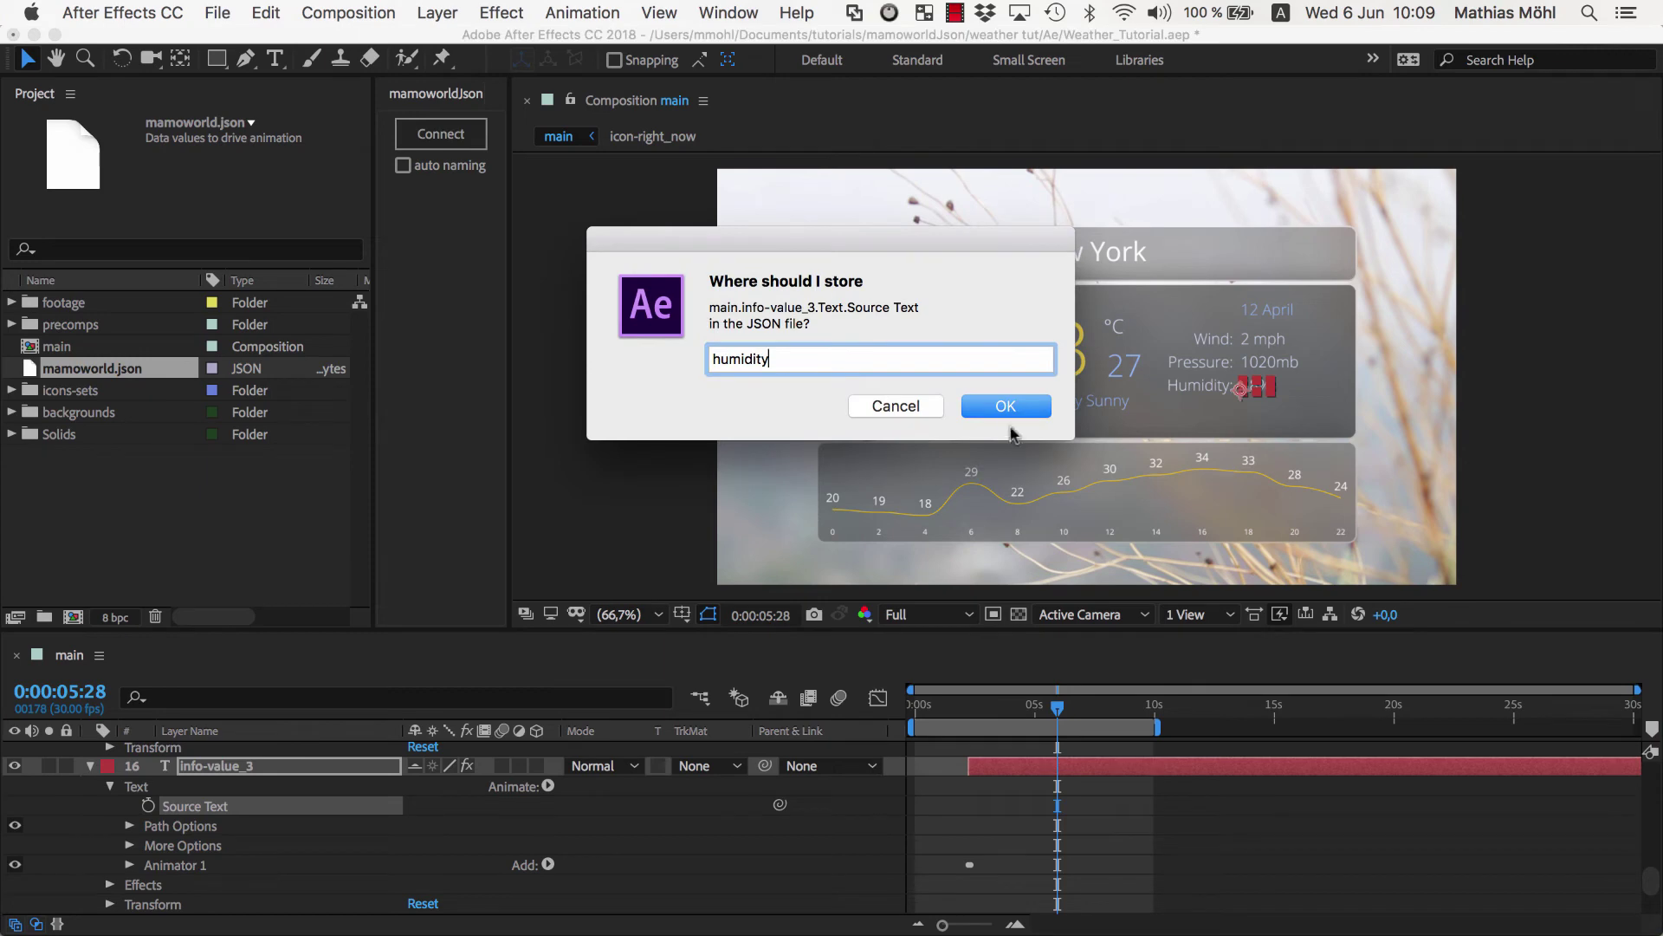
click(1006, 406)
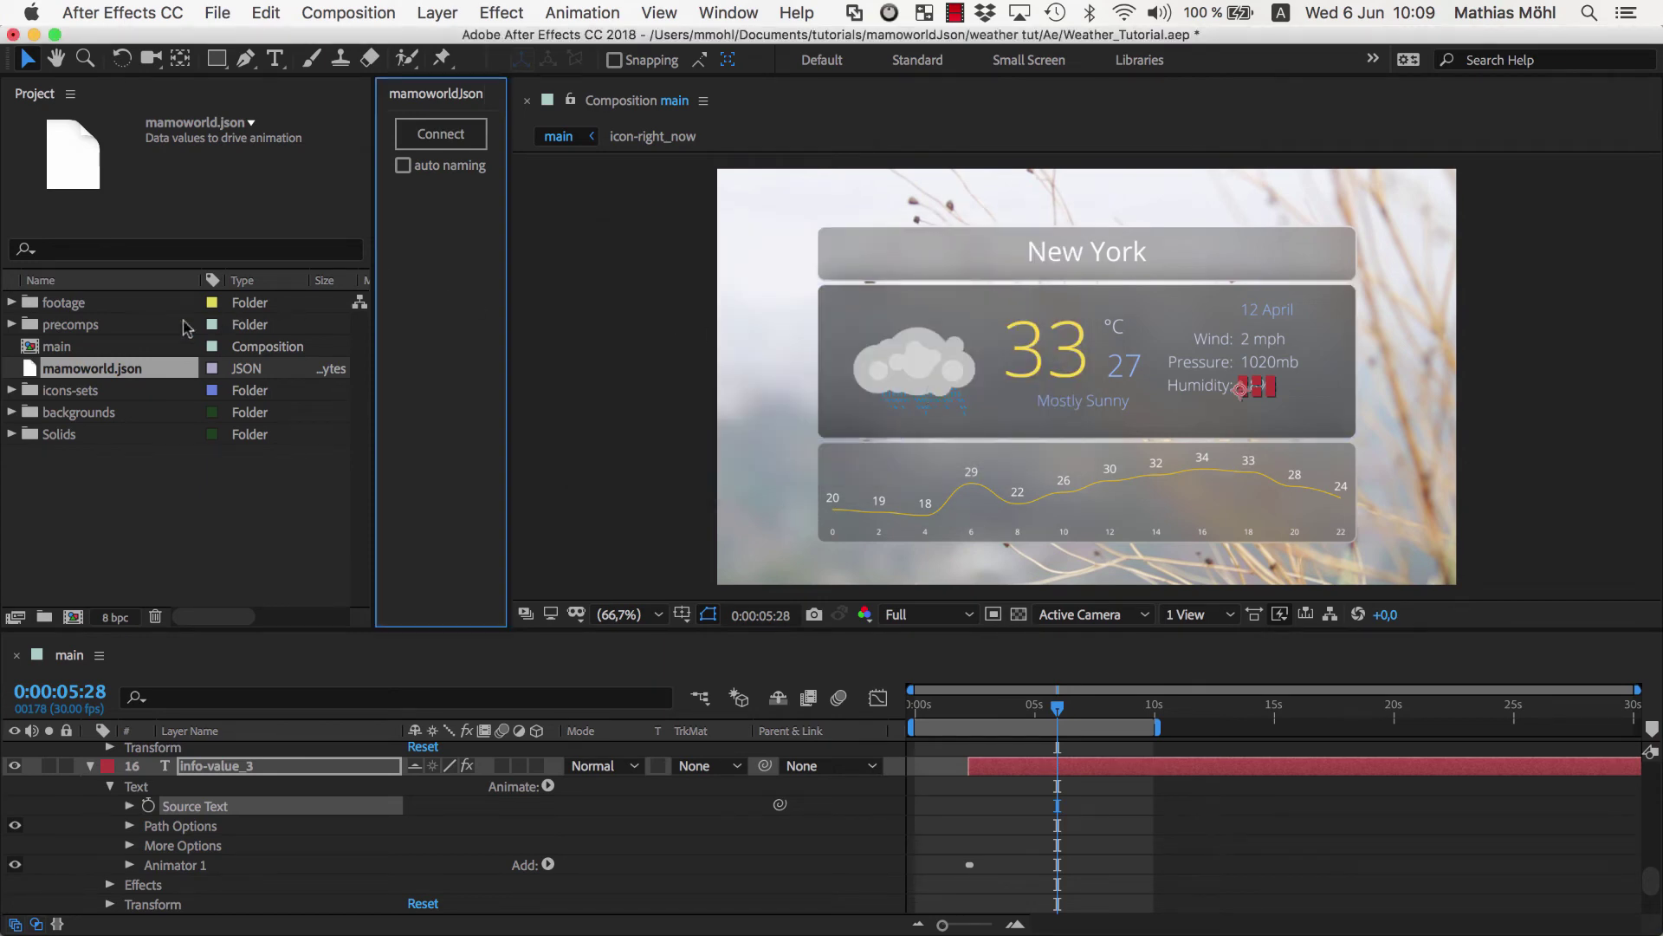
Reveal mamoworld.json from the Project panel in Finder and bring up its file options
right_click(151, 366)
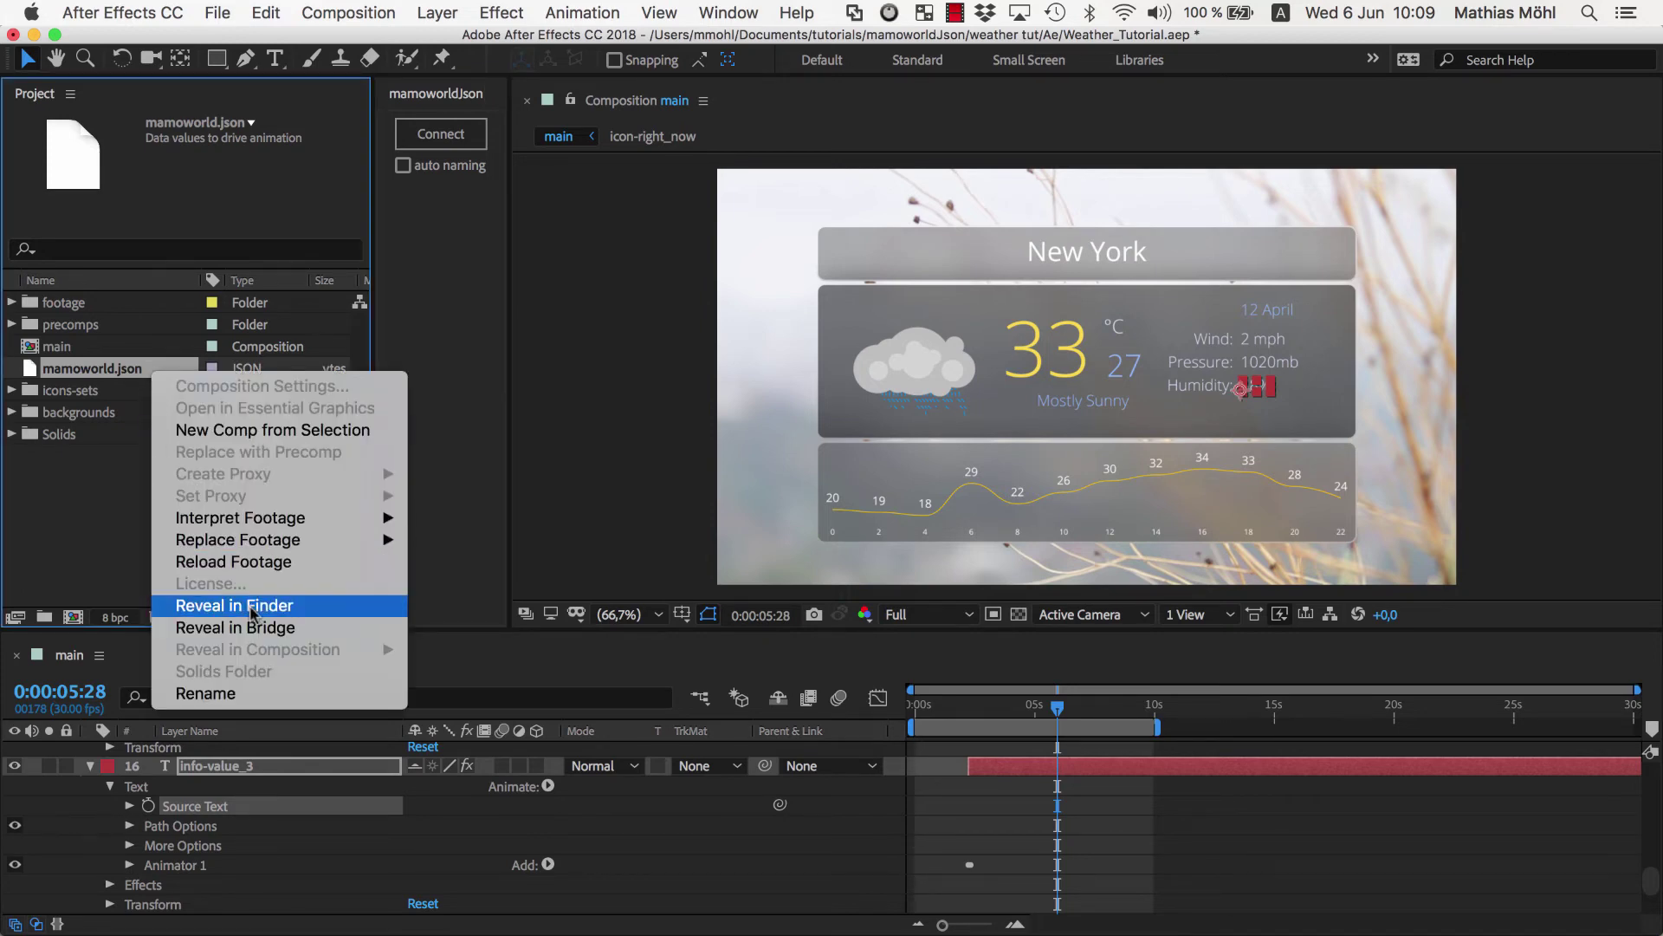
click(289, 609)
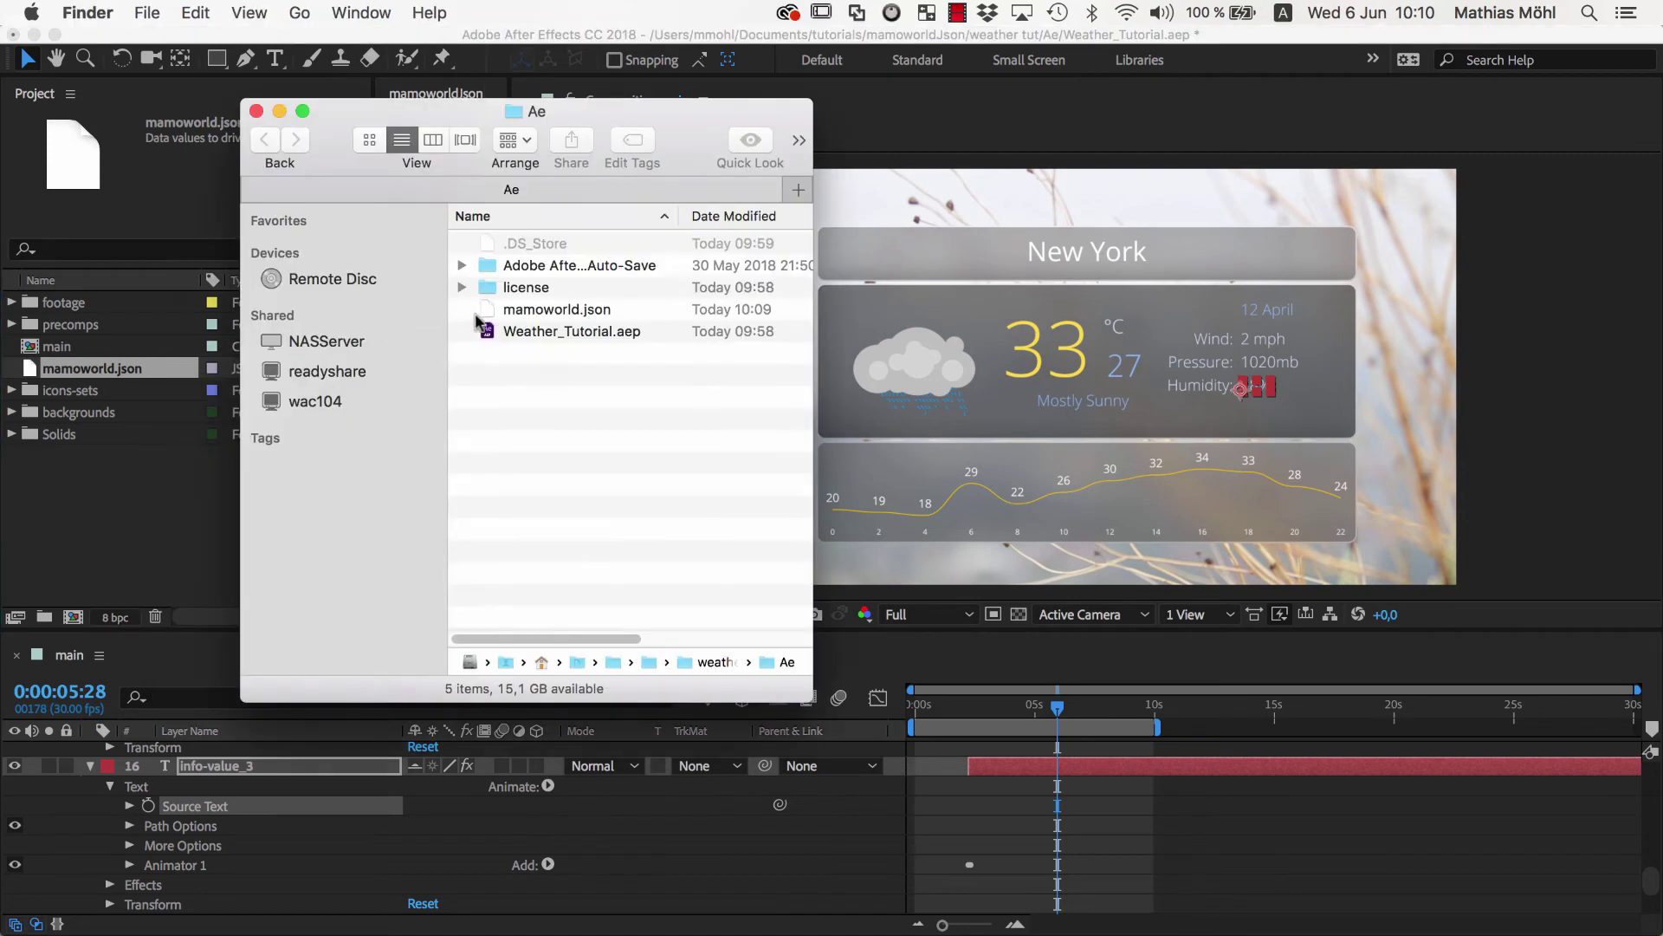
click(538, 312)
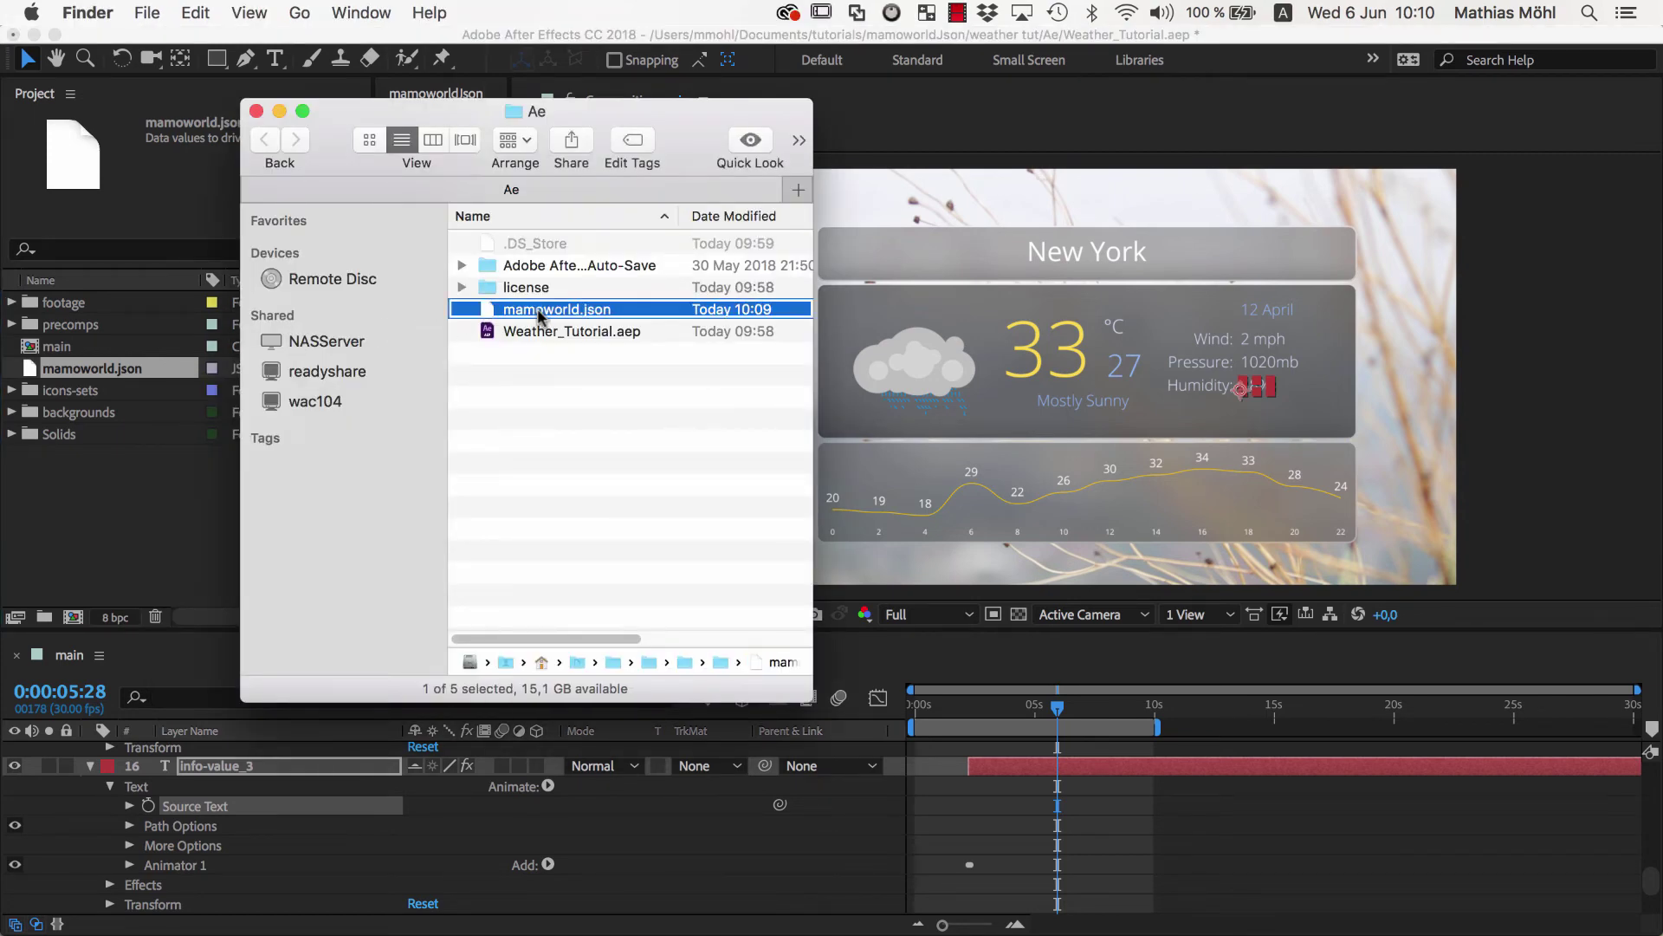
right_click(537, 312)
mouse_move(603, 343)
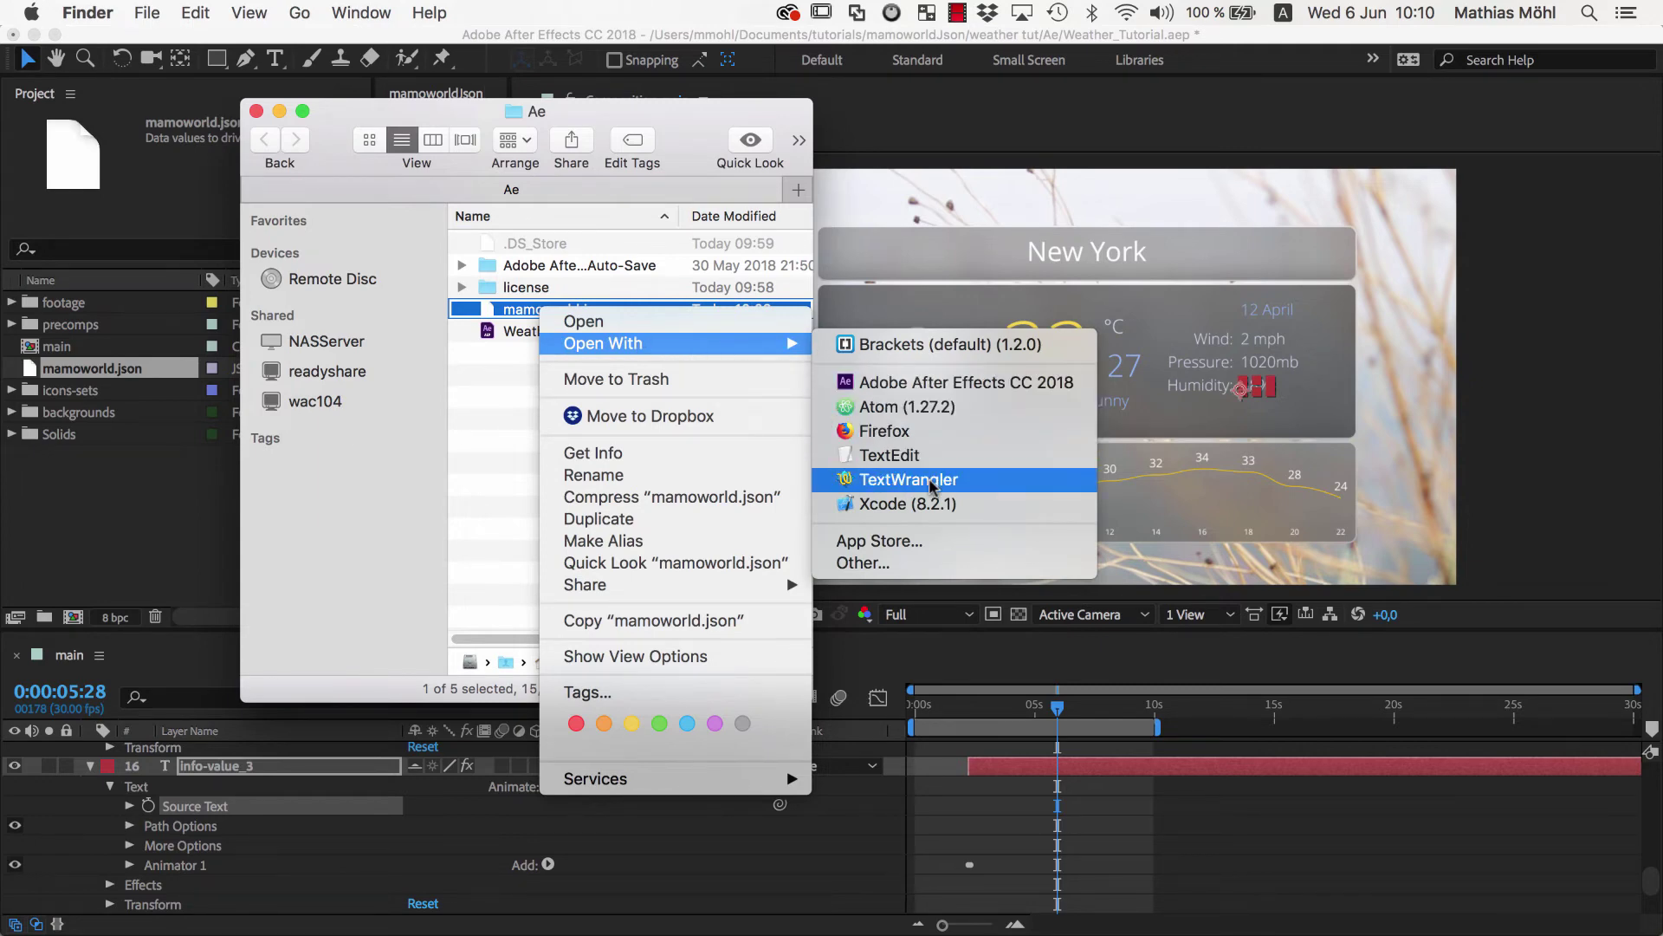
Open mamoworld.json in TextWrangler and change New York to San Francisco and 33 to 25
click(931, 481)
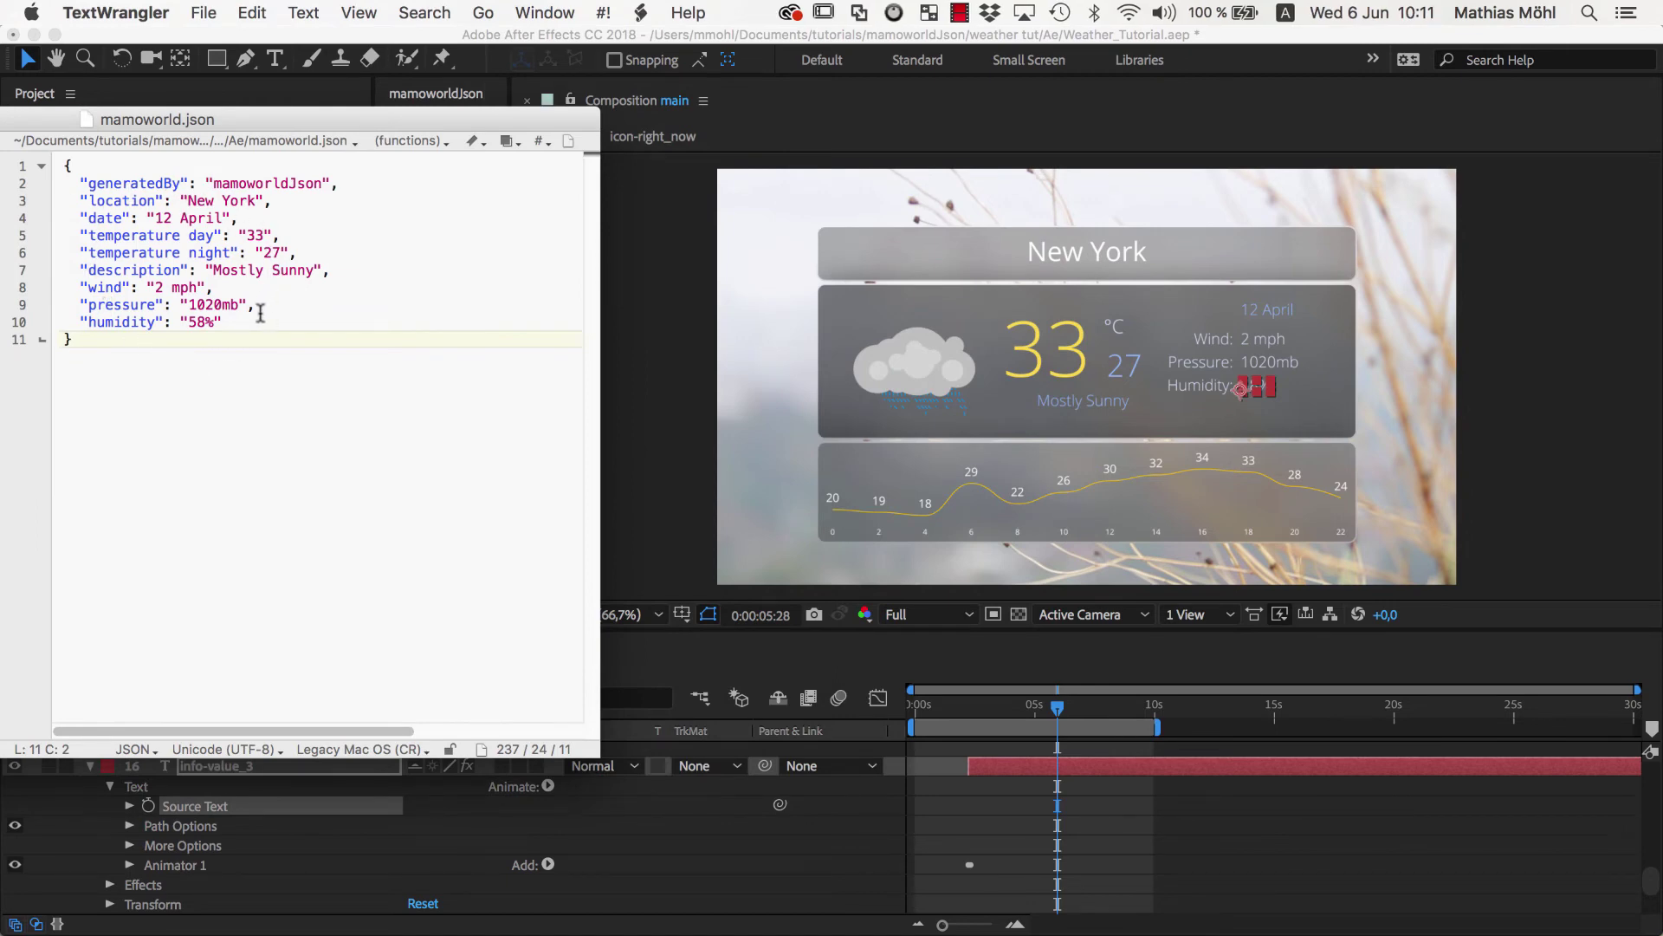
double_click(190, 201)
drag(191, 200, 258, 200)
text(San Francis)
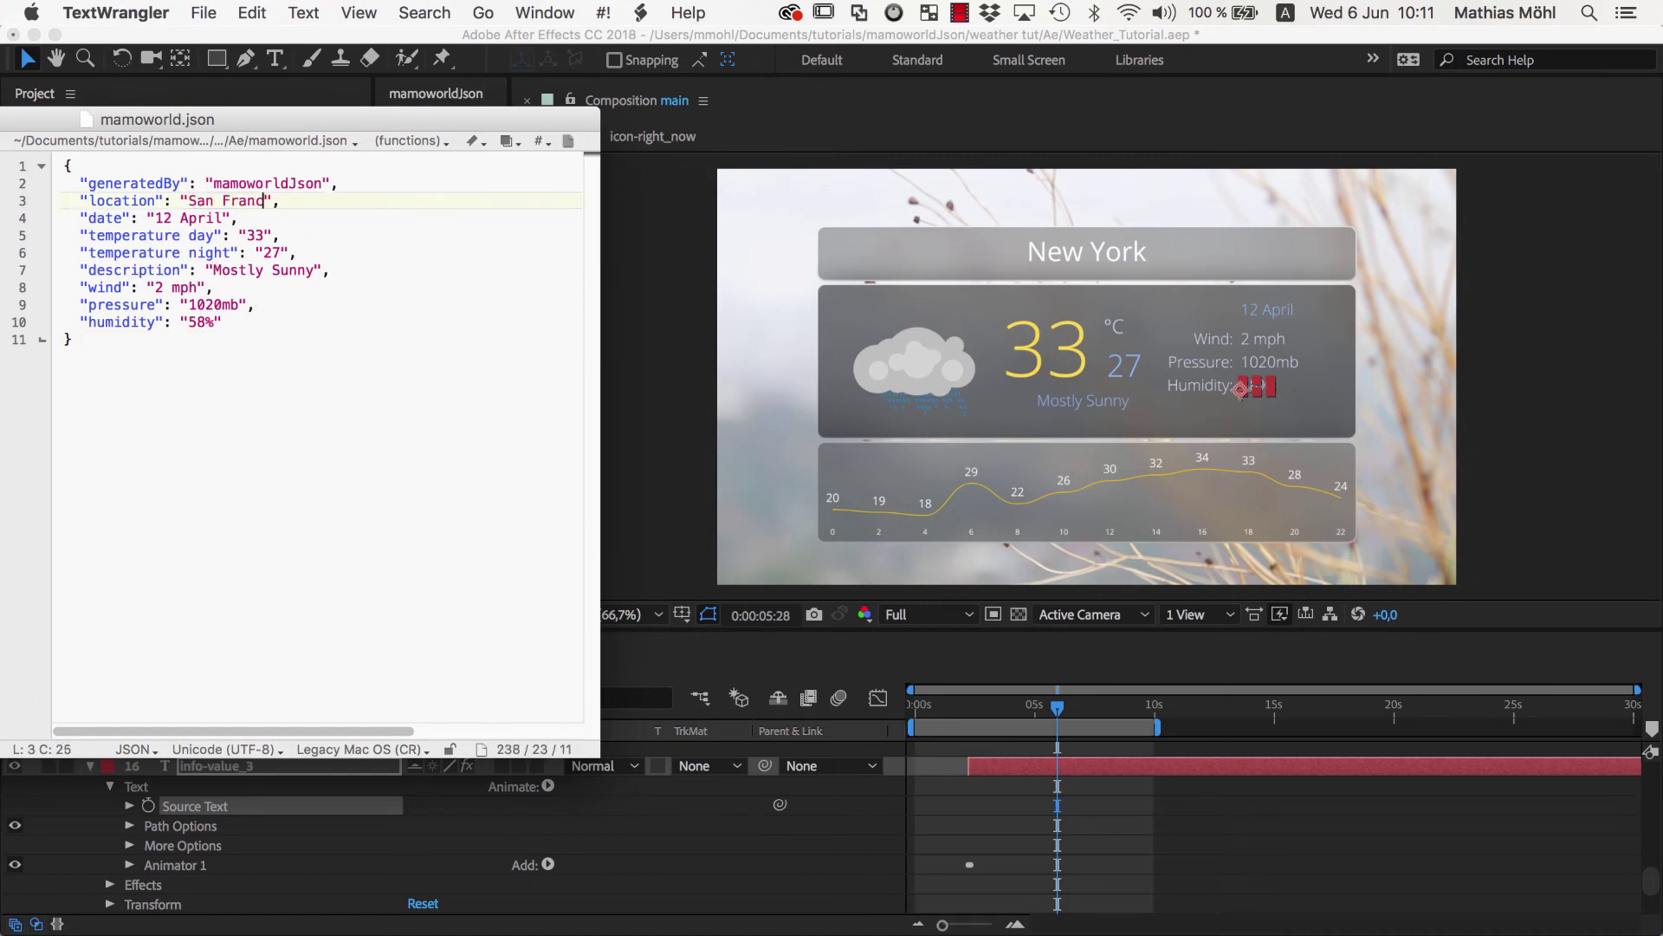
text(co)
double_click(254, 235)
text(25)
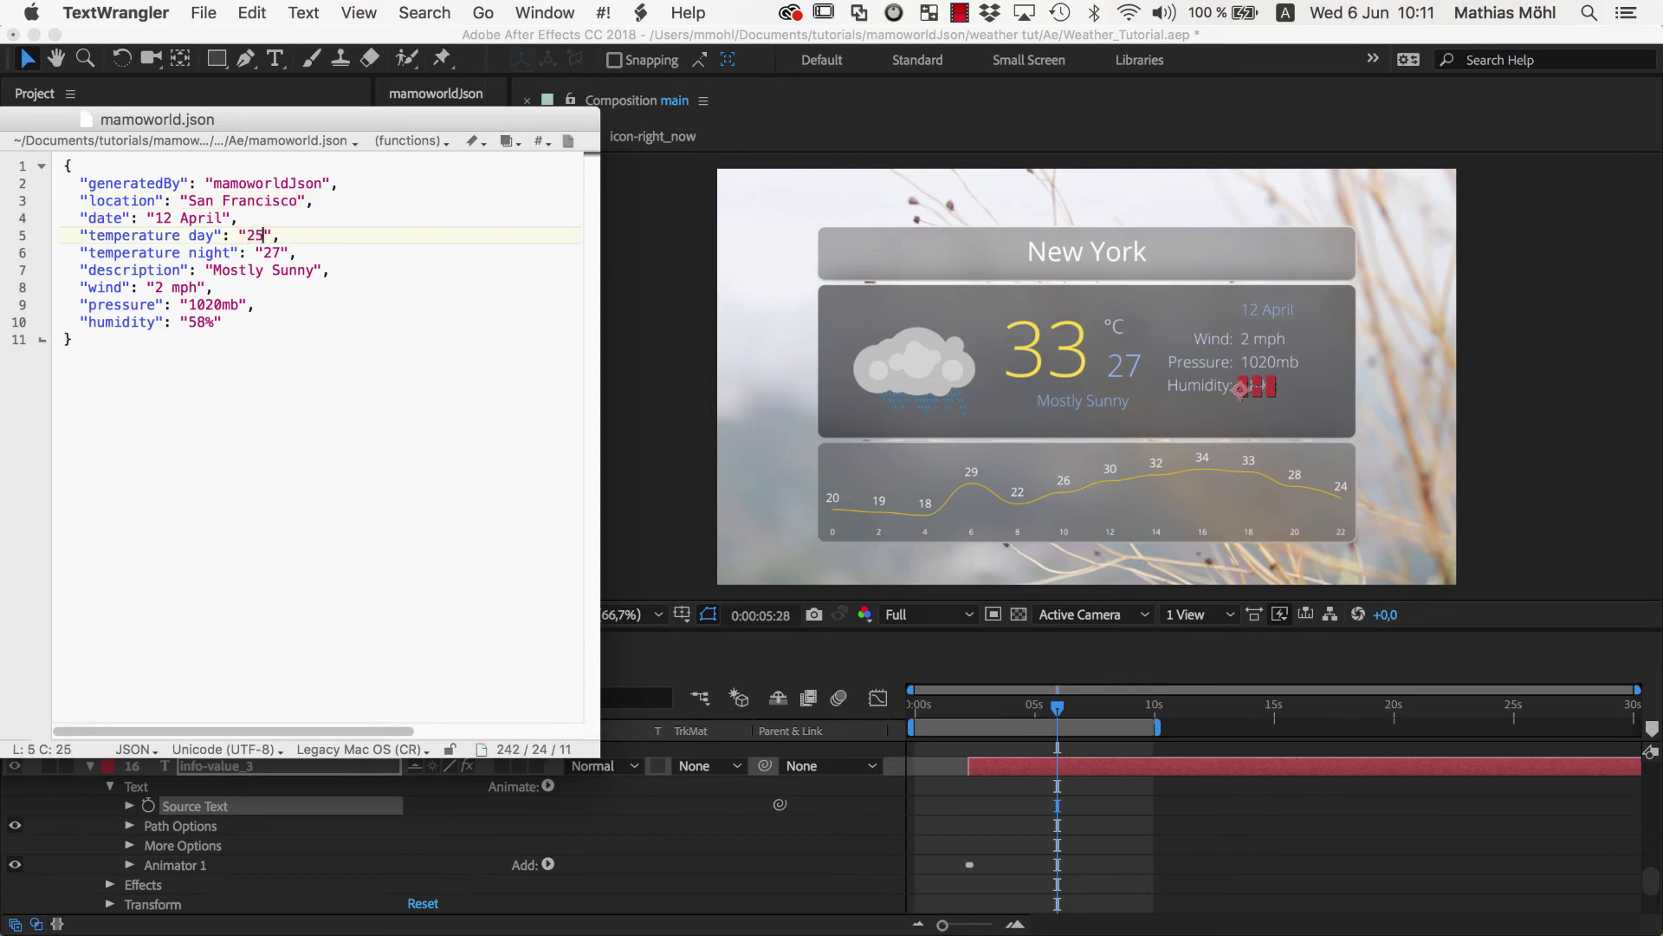
Save the edited mamoworld.json from the File menu
click(204, 14)
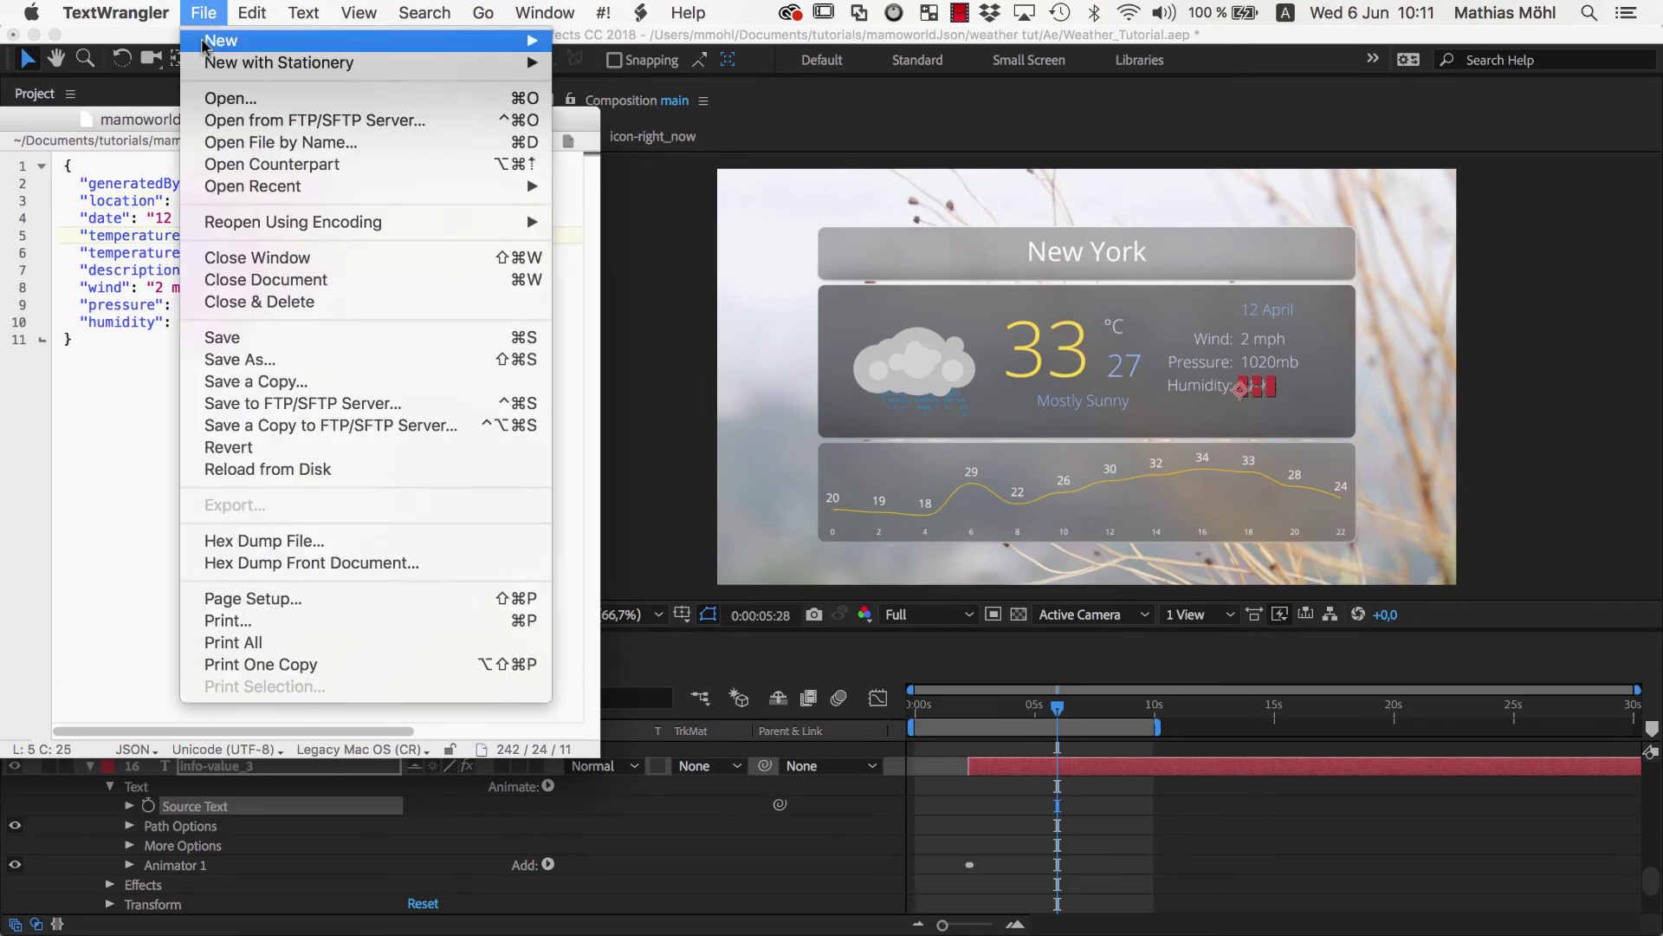
click(245, 340)
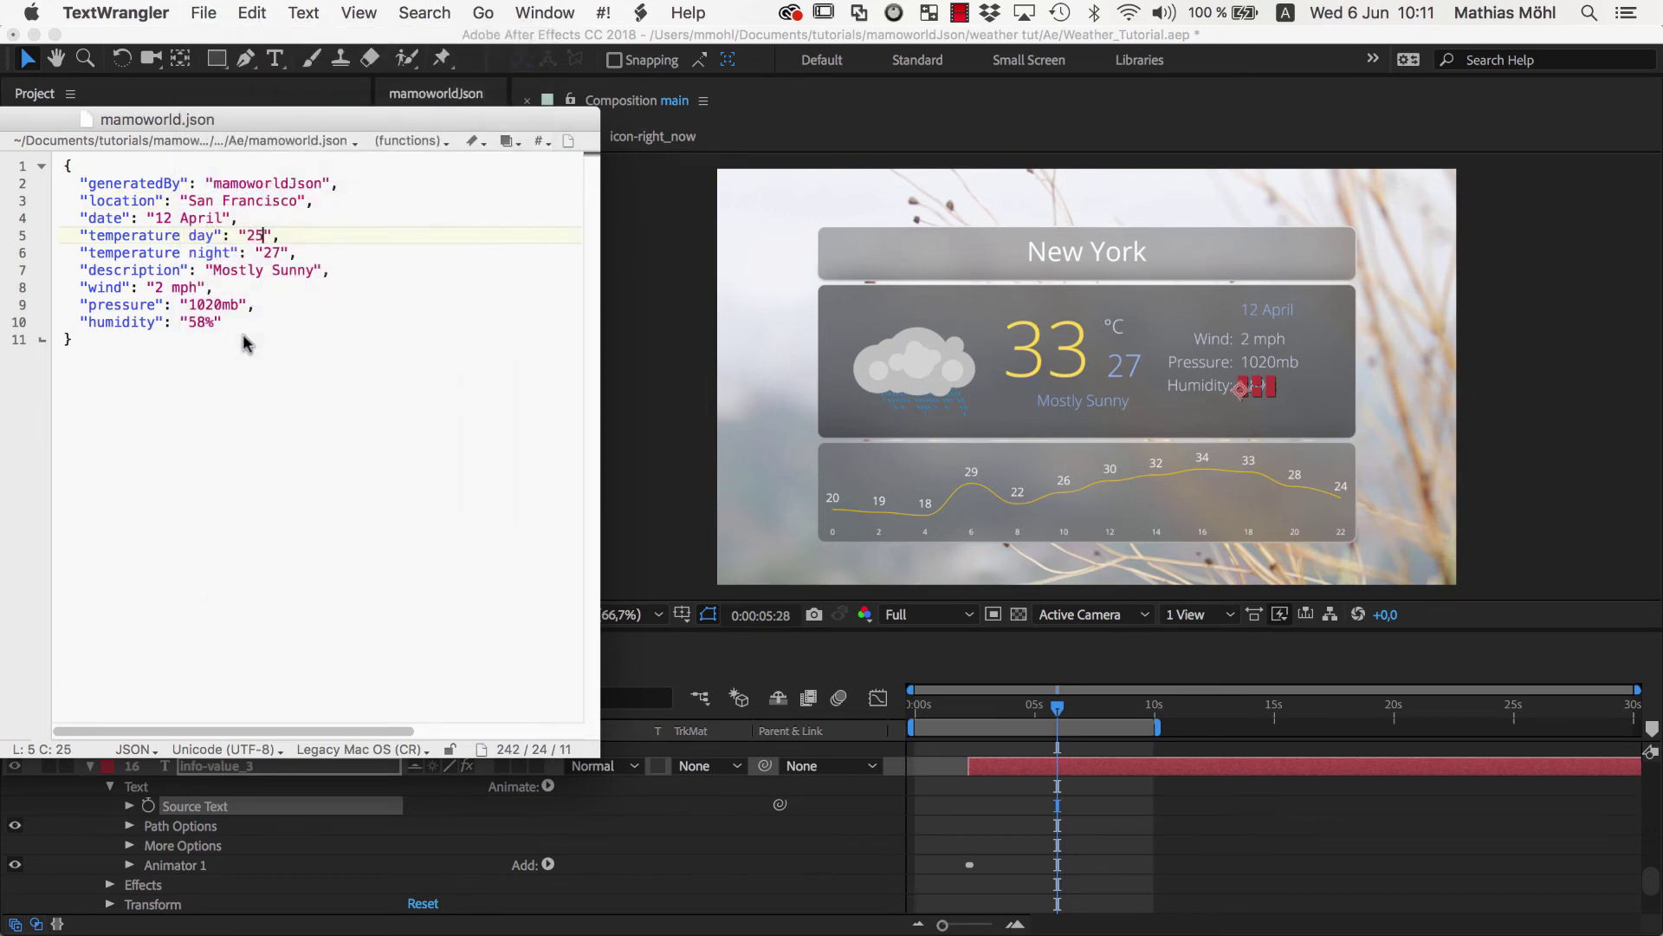
click(845, 43)
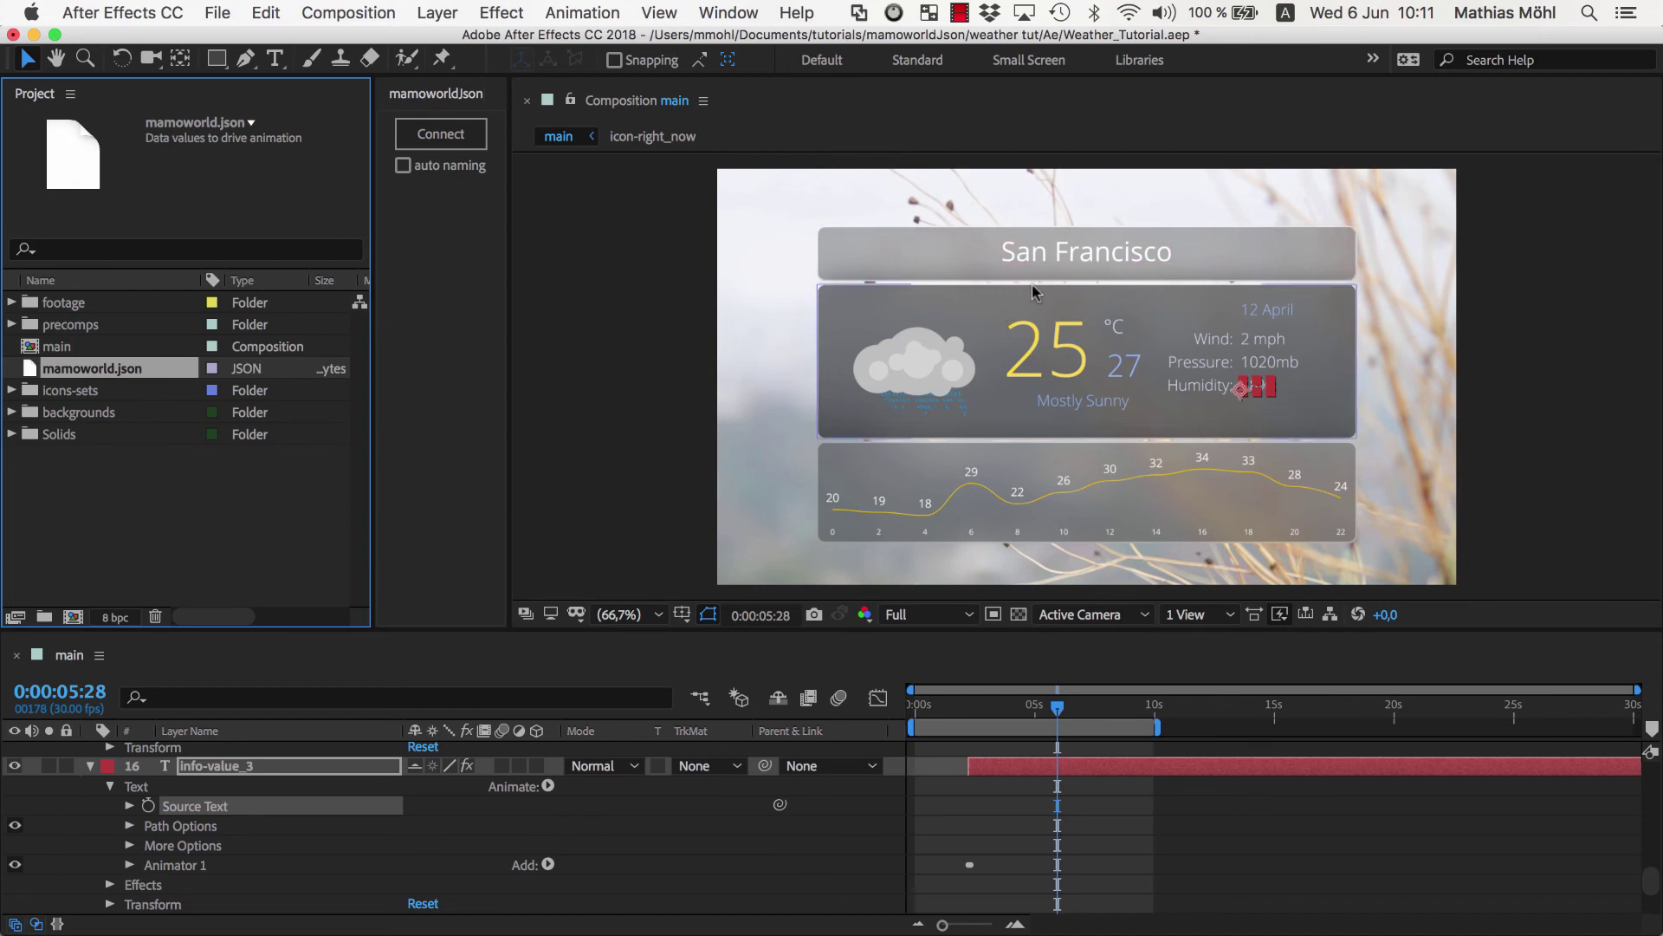
Reload the mamoworld.json footage so the card shows San Francisco at 25°
right_click(59, 373)
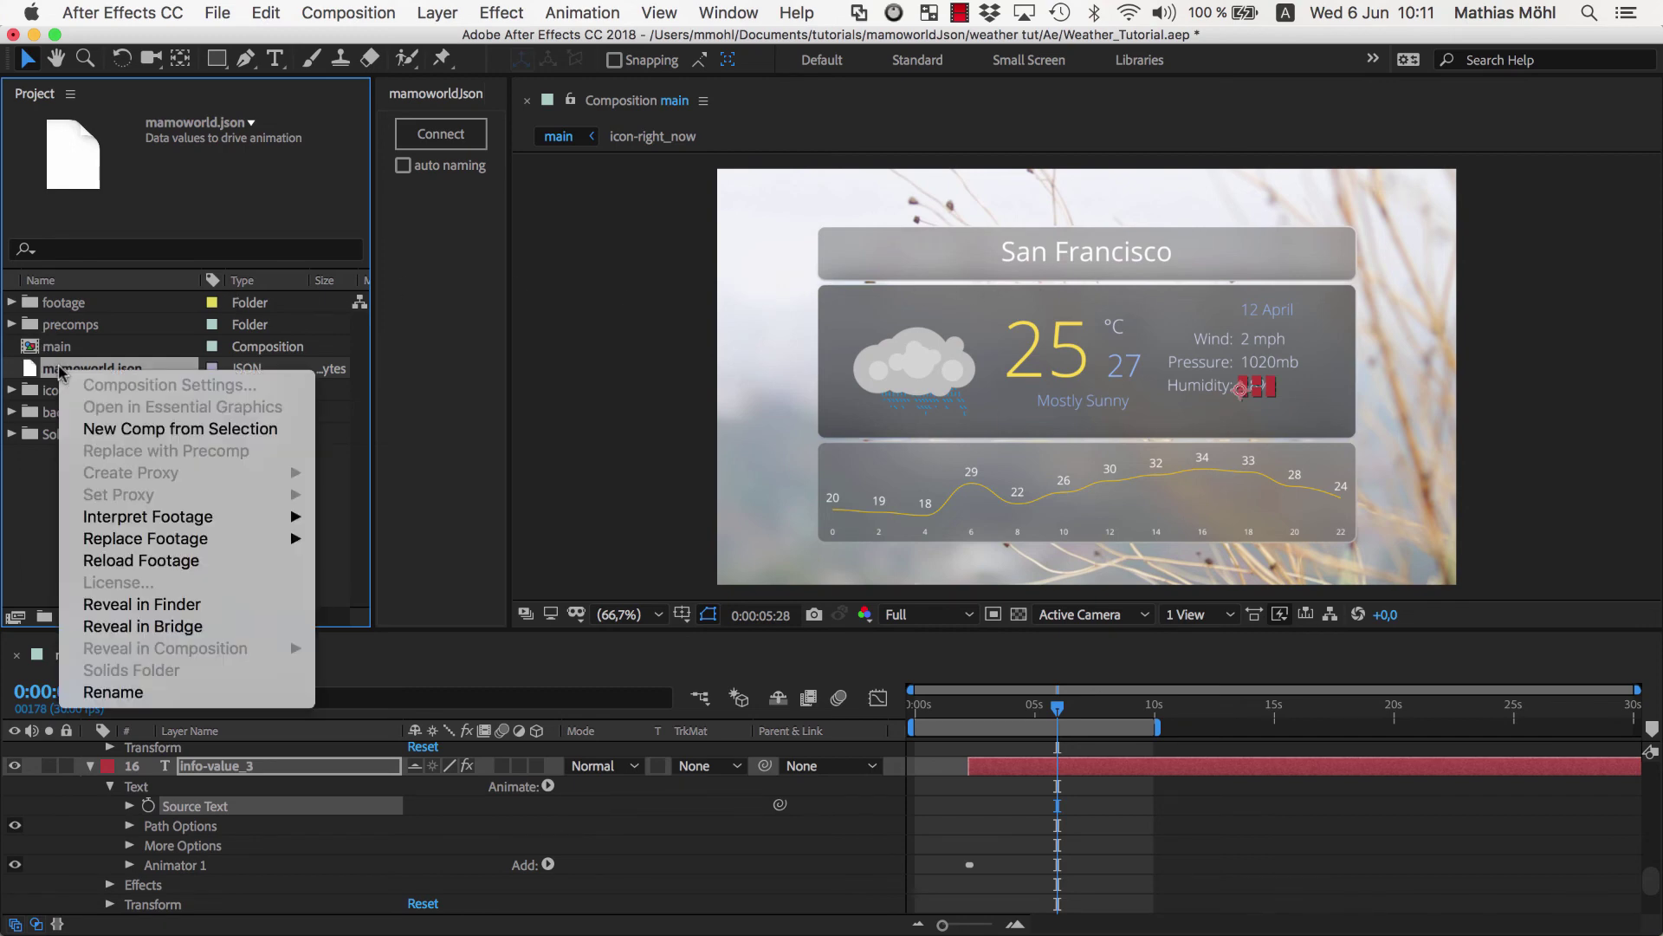
click(126, 562)
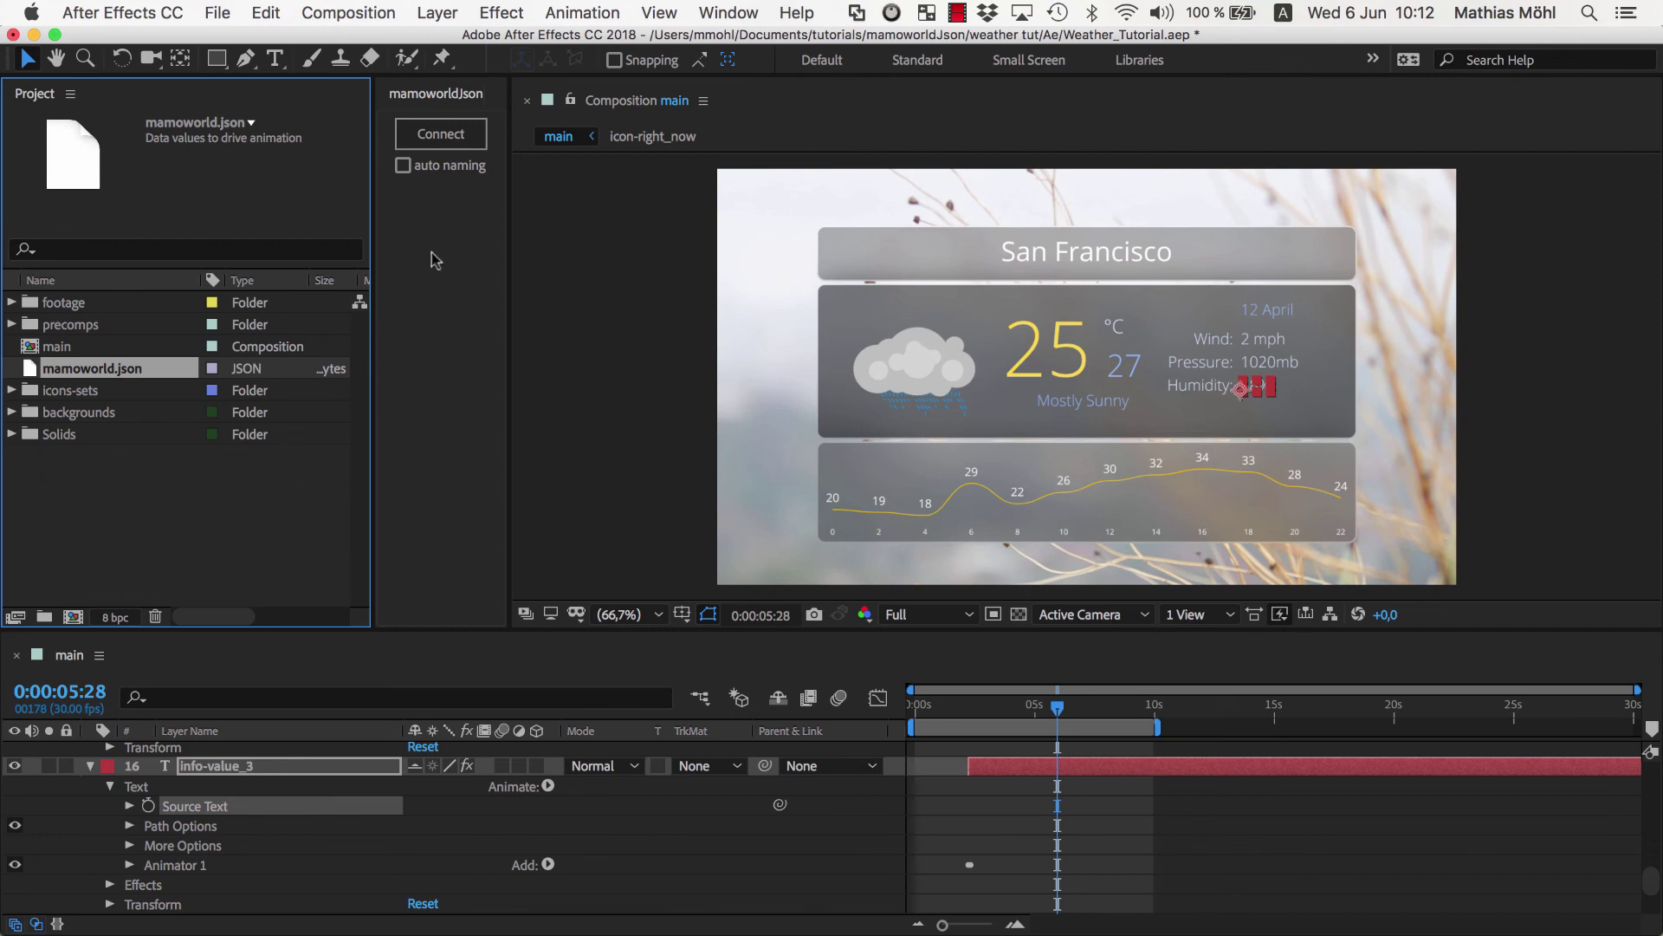
click(454, 102)
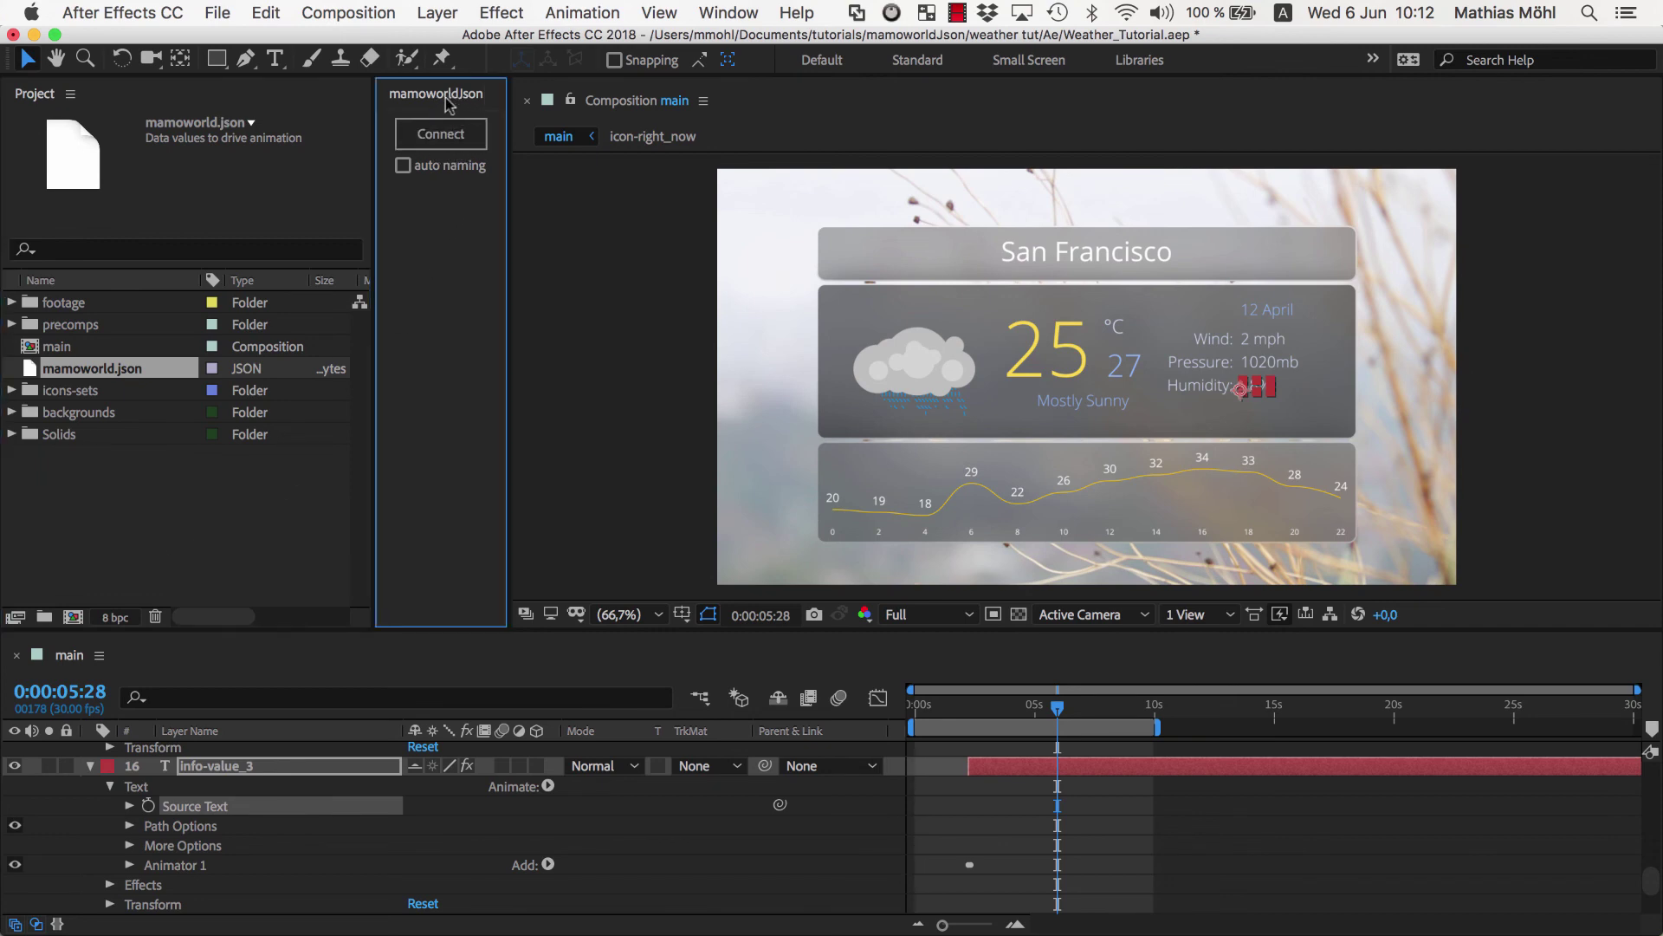